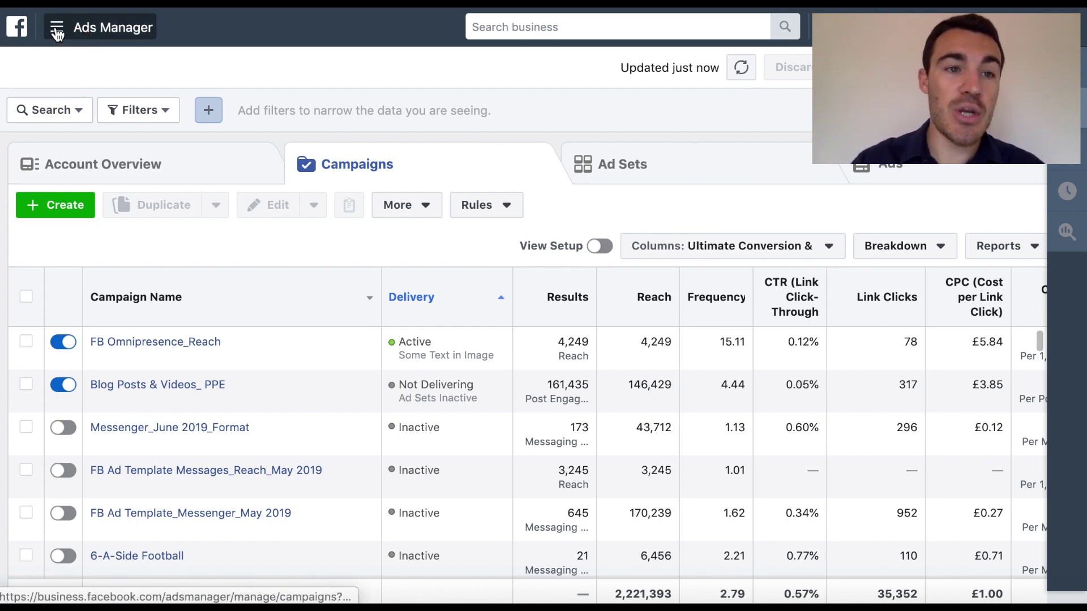
Go from the Ads Manager All Tools menu to the Pixels data sources page in Events Manager.
{"action": "left_click", "coordinate": [87, 35]}
{"action": "left_click", "coordinate": [132, 483]}
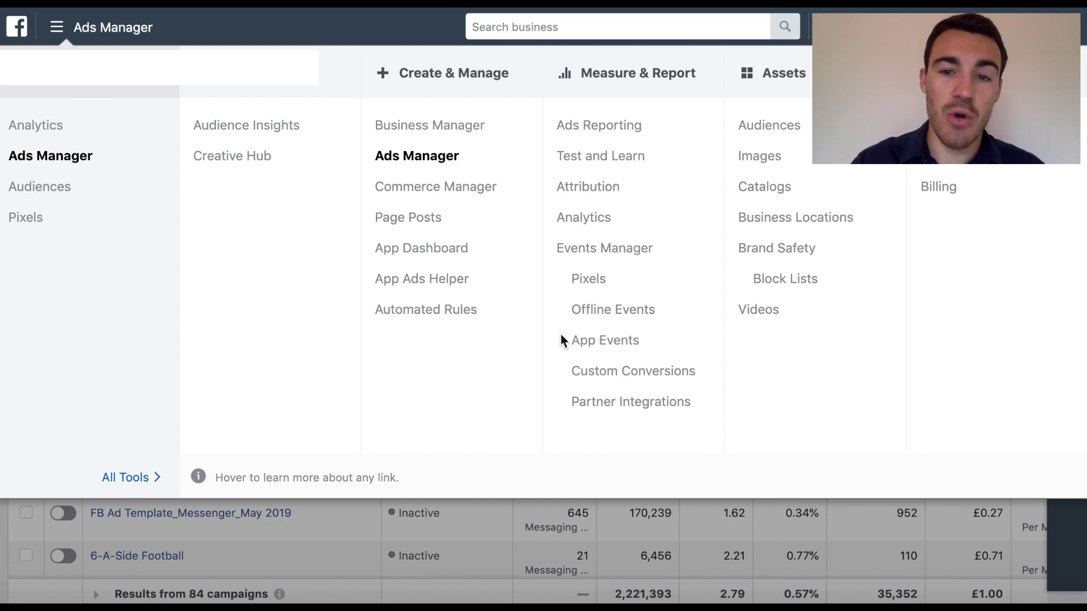
{"action": "mouse_move", "coordinate": [589, 282]}
{"action": "left_click", "coordinate": [591, 282]}
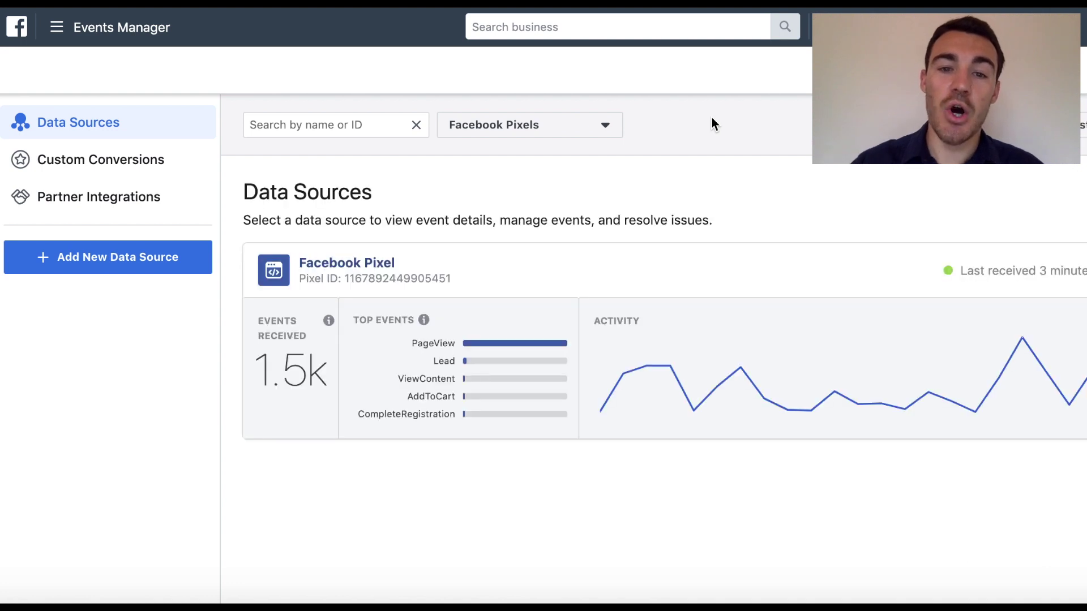
Open the Facebook Pixel's details and copy its Pixel ID.
{"action": "scroll", "coordinate": [687, 248], "scroll_direction": "right", "scroll_amount": 5}
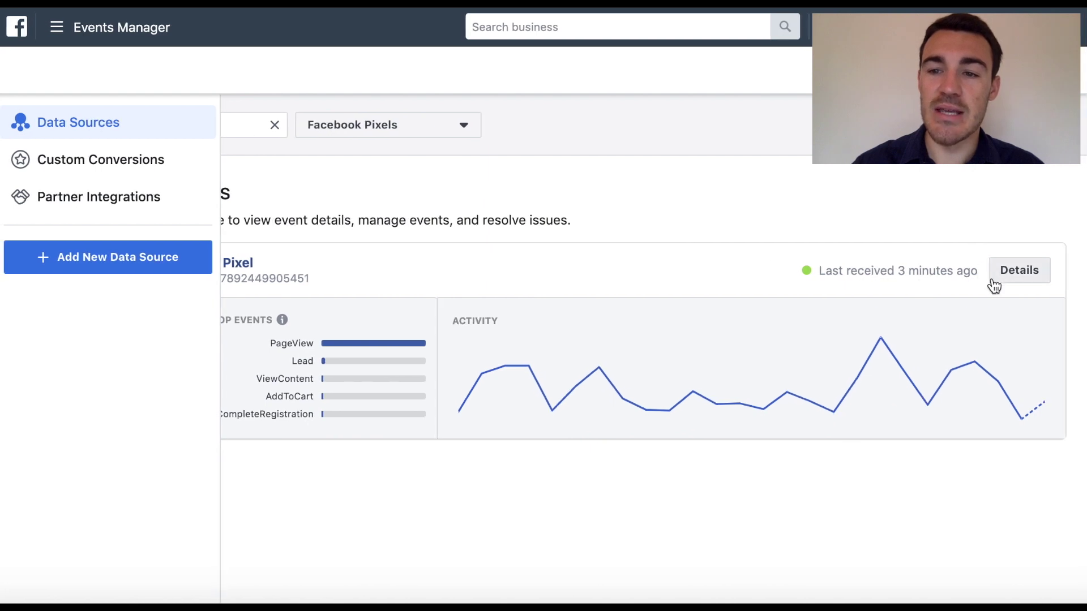
{"action": "left_click", "coordinate": [1026, 272]}
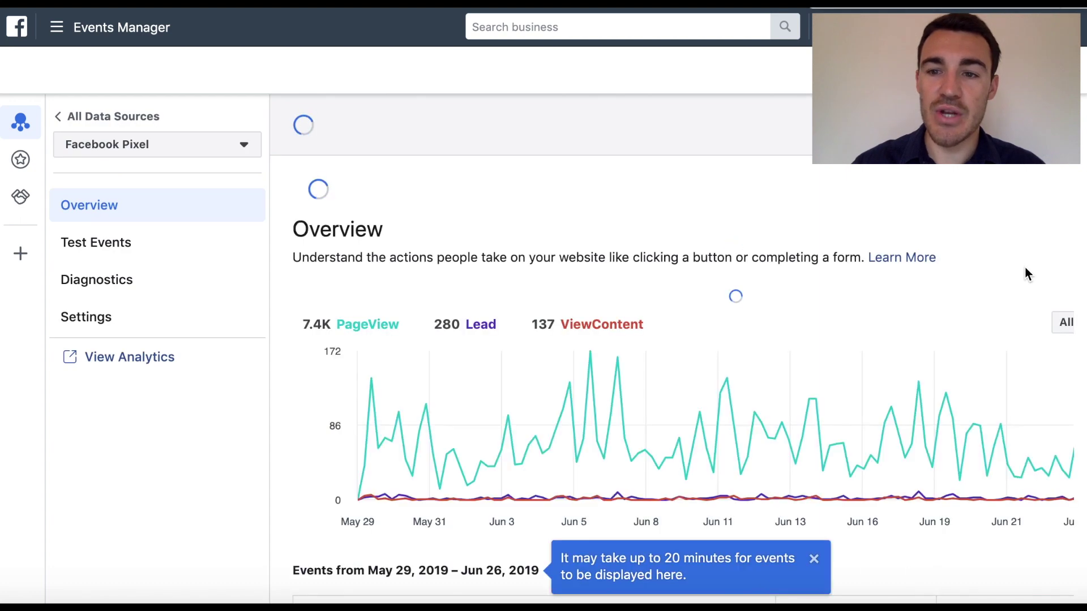
{"action": "scroll", "coordinate": [1027, 274], "scroll_direction": "right", "scroll_amount": 3}
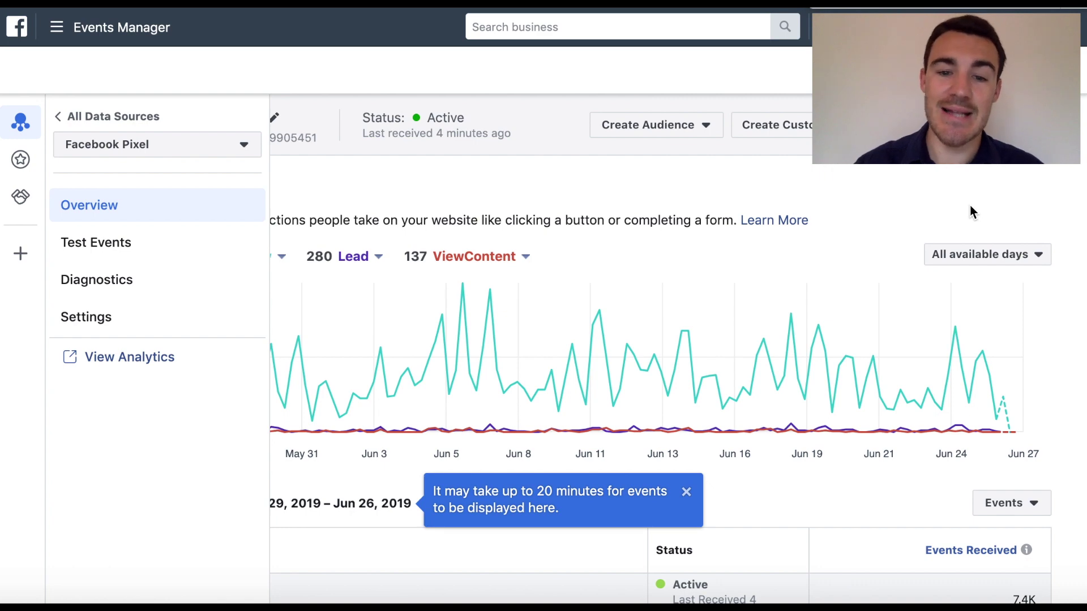
{"action": "scroll", "coordinate": [972, 212], "scroll_direction": "left", "scroll_amount": 5}
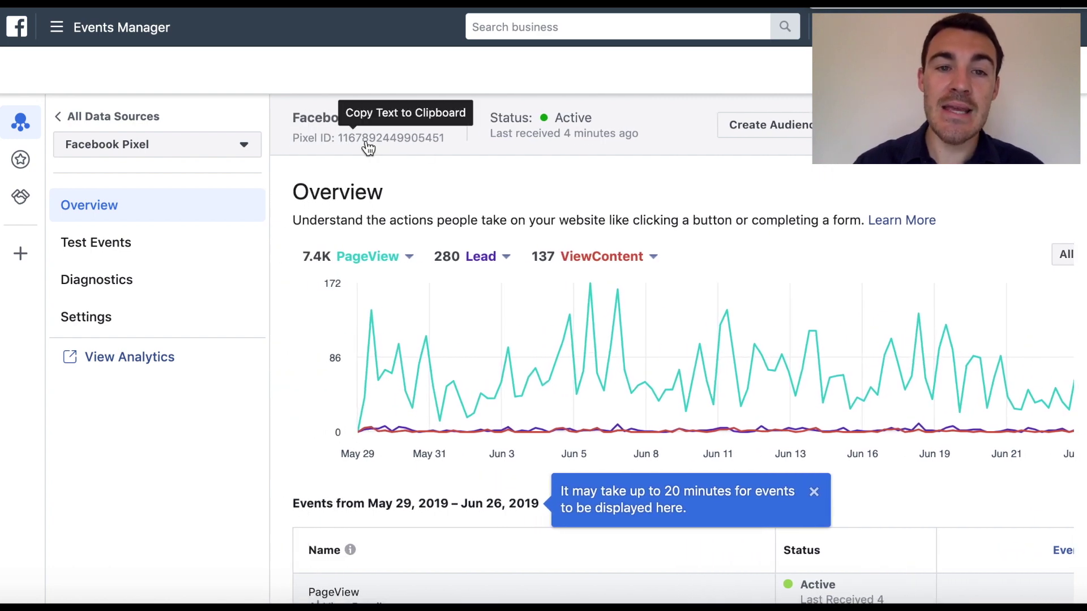
{"action": "left_click", "coordinate": [367, 148]}
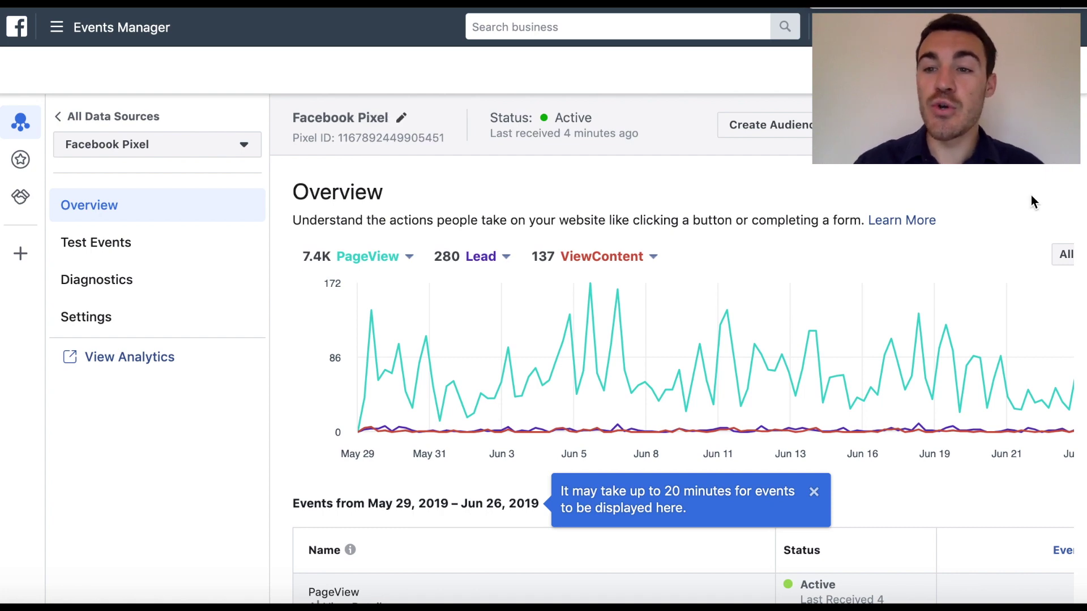
Choose Set Up New Events from the pixel's setup options.
{"action": "scroll", "coordinate": [1051, 167], "scroll_direction": "right", "scroll_amount": 2}
{"action": "left_click", "coordinate": [1025, 130]}
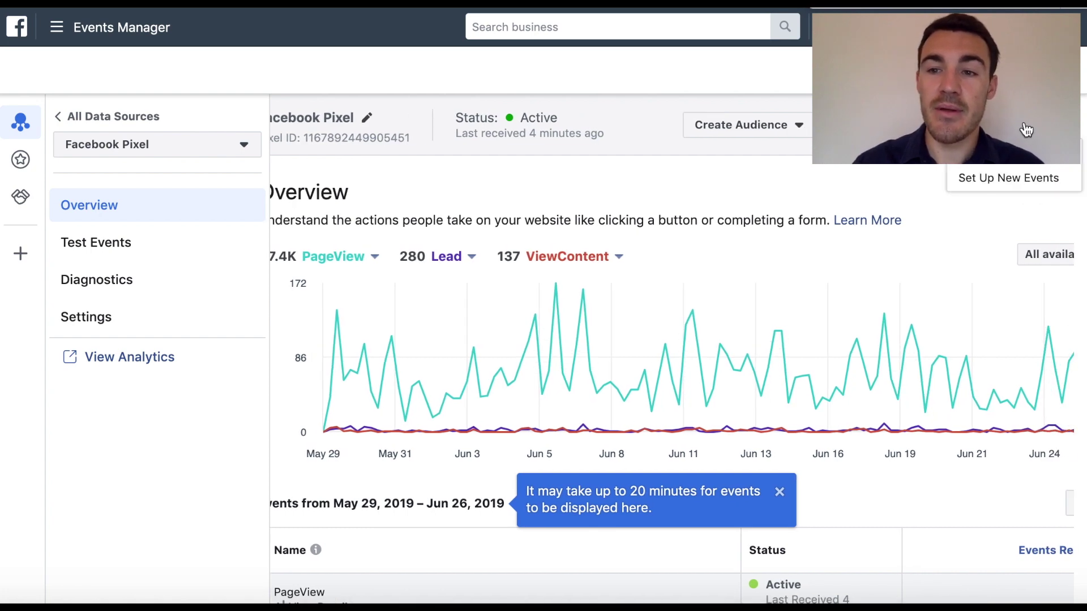
{"action": "left_click", "coordinate": [1010, 176]}
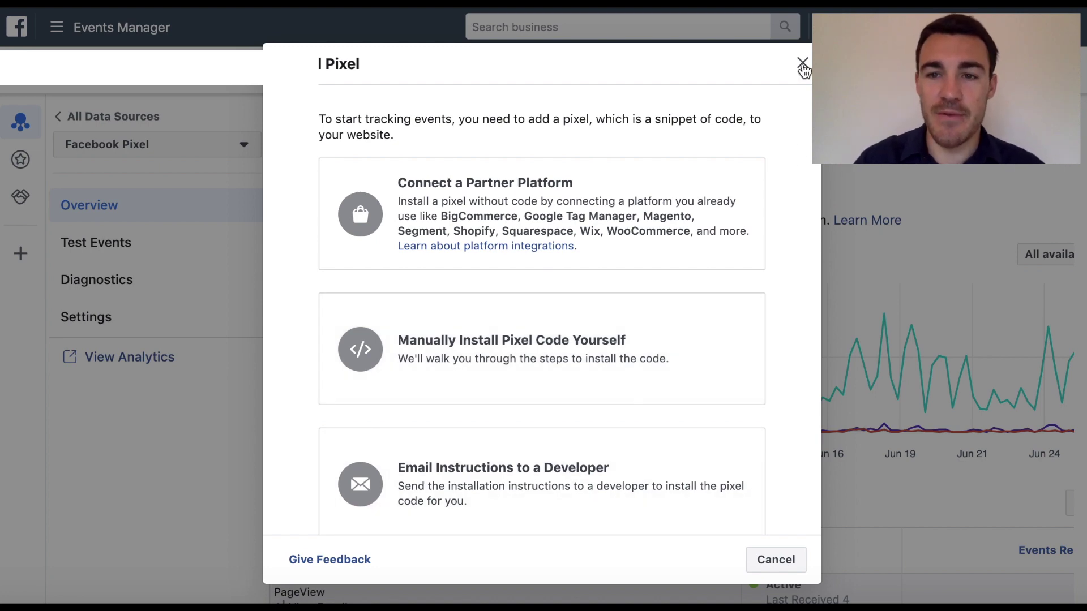
Close the Install Pixel dialog after reviewing its installation options.
{"action": "left_click", "coordinate": [802, 64]}
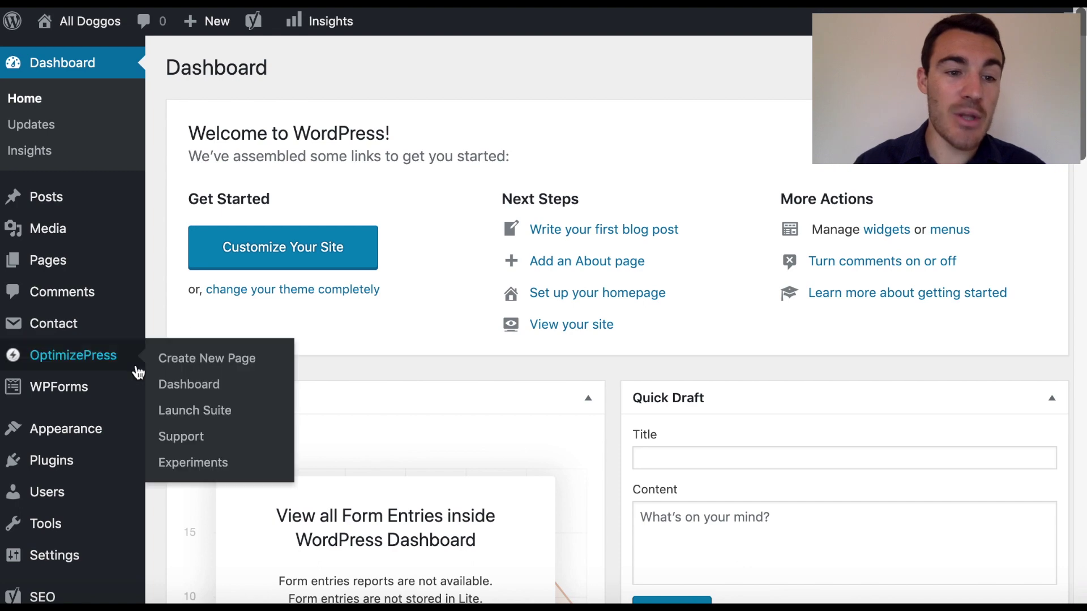
Search WordPress plugins for a pixel plugin, then install and activate Pixel Cat – Pixel Manager.
{"action": "left_click", "coordinate": [23, 463]}
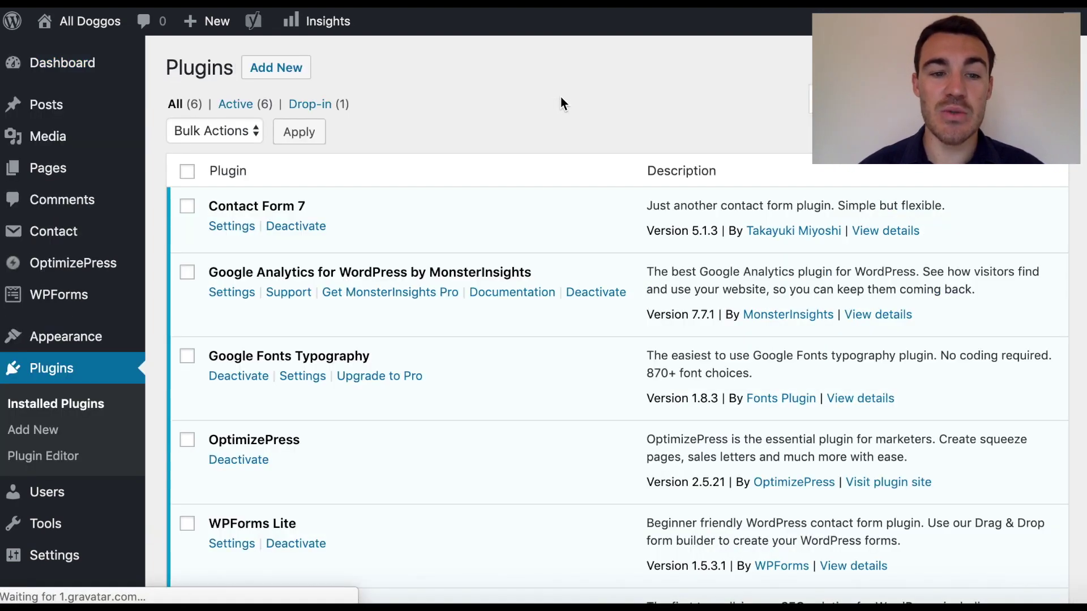
{"action": "left_click", "coordinate": [277, 67]}
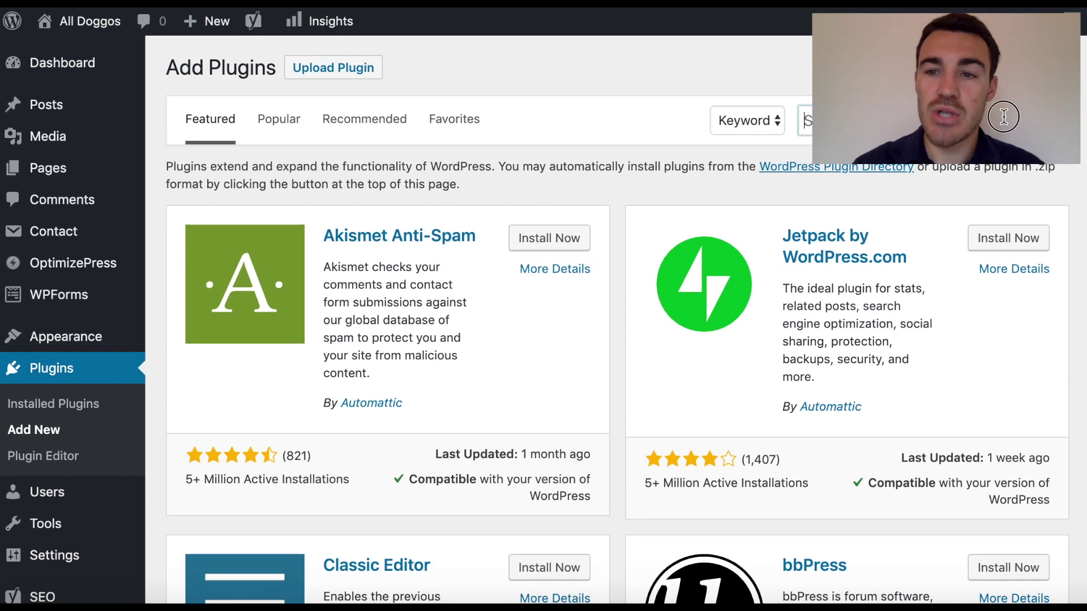
{"action": "left_click", "coordinate": [1004, 116]}
{"action": "type", "text": "p"}
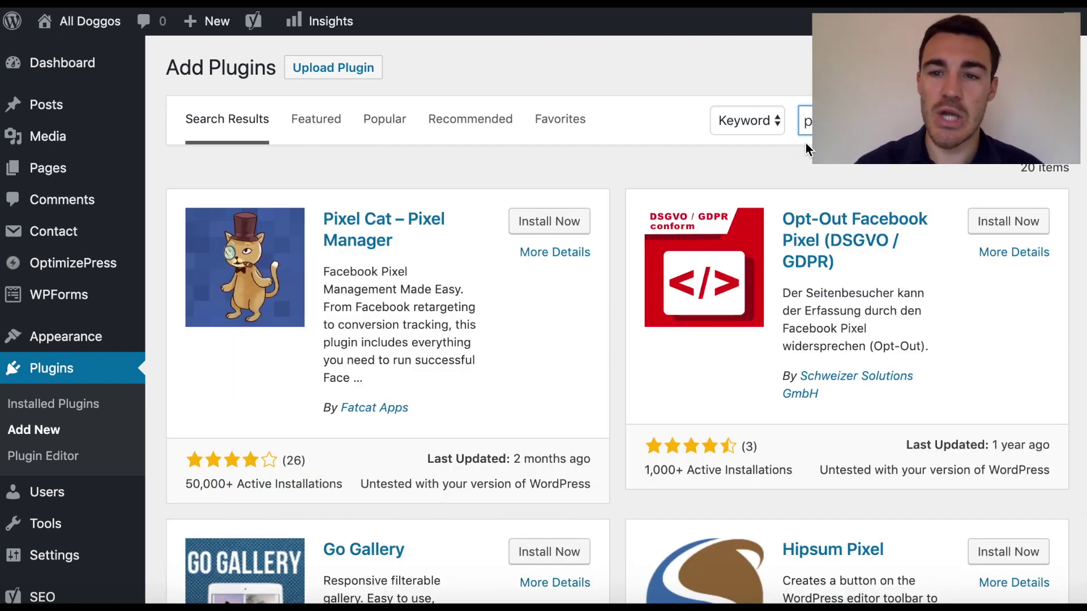
{"action": "left_click", "coordinate": [535, 226]}
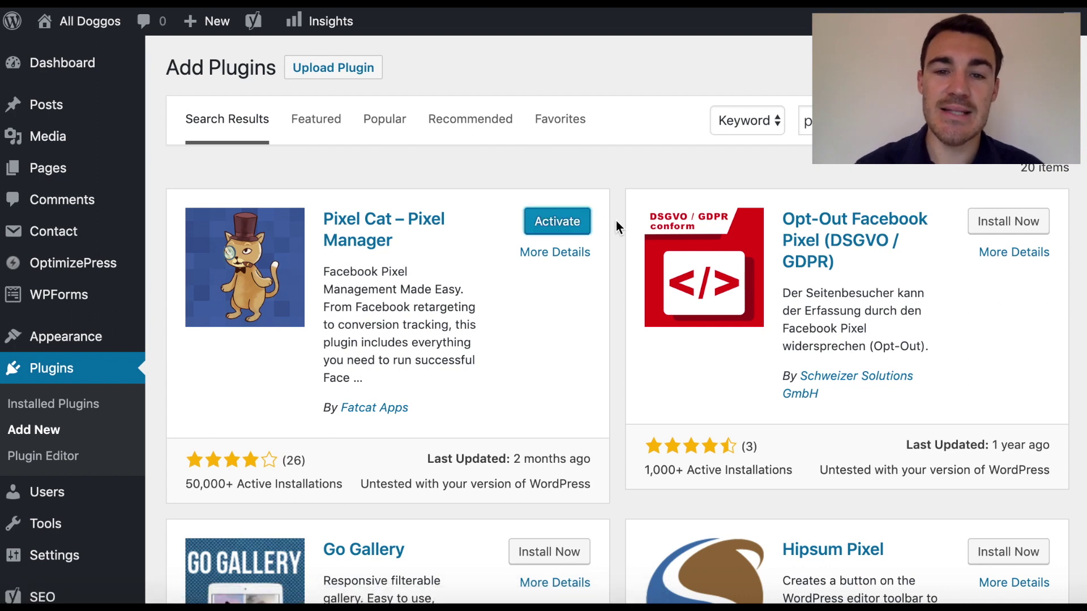
{"action": "left_click", "coordinate": [565, 229]}
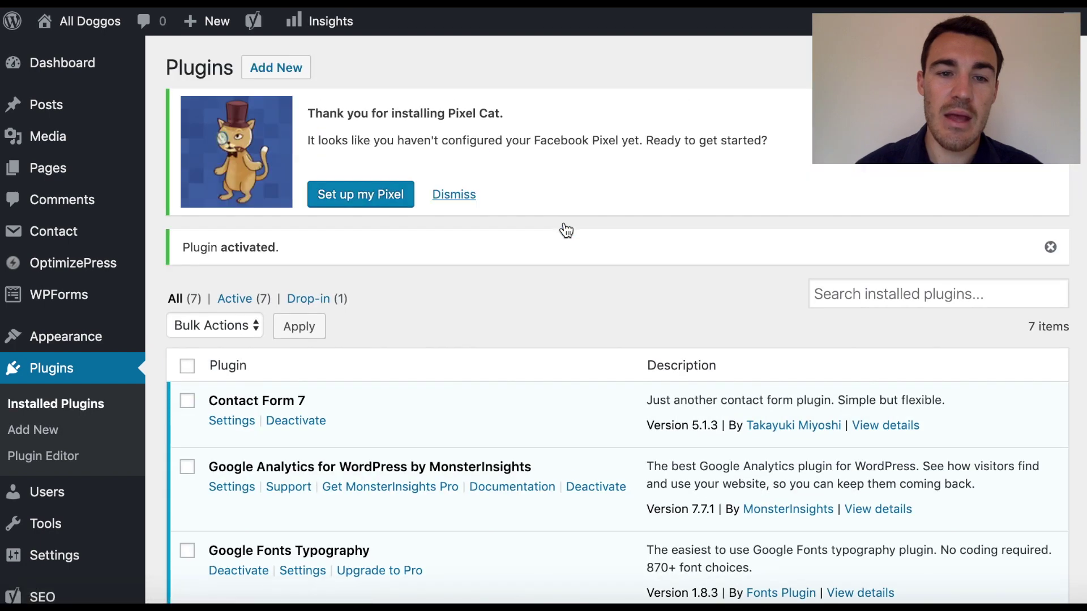
{"action": "left_click", "coordinate": [358, 200]}
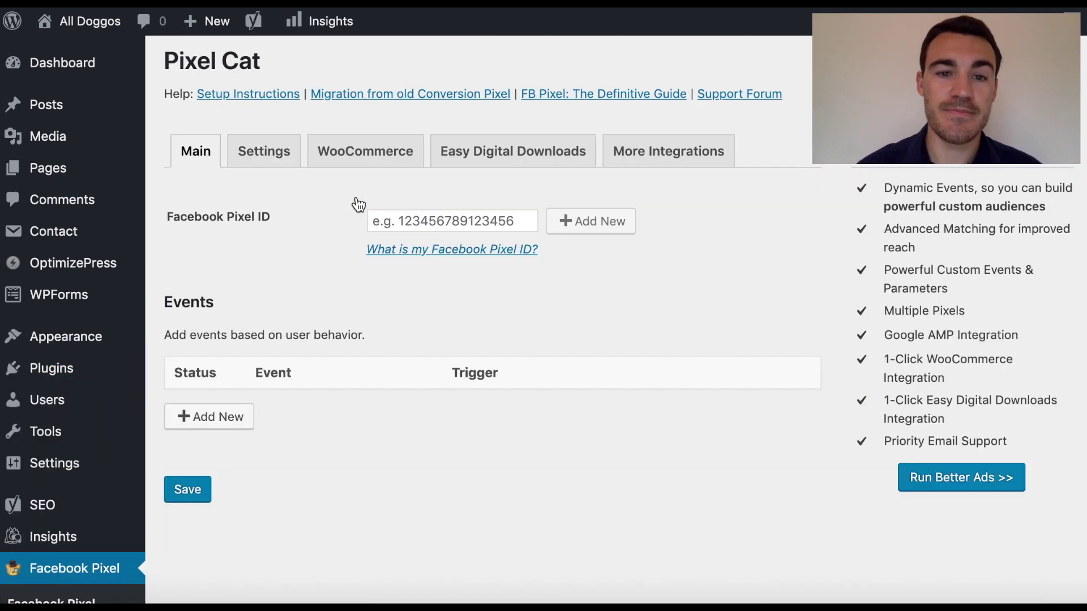
Paste the copied ID into Pixel Cat's Facebook Pixel ID field, add it, and save the settings.
{"action": "left_click", "coordinate": [430, 229]}
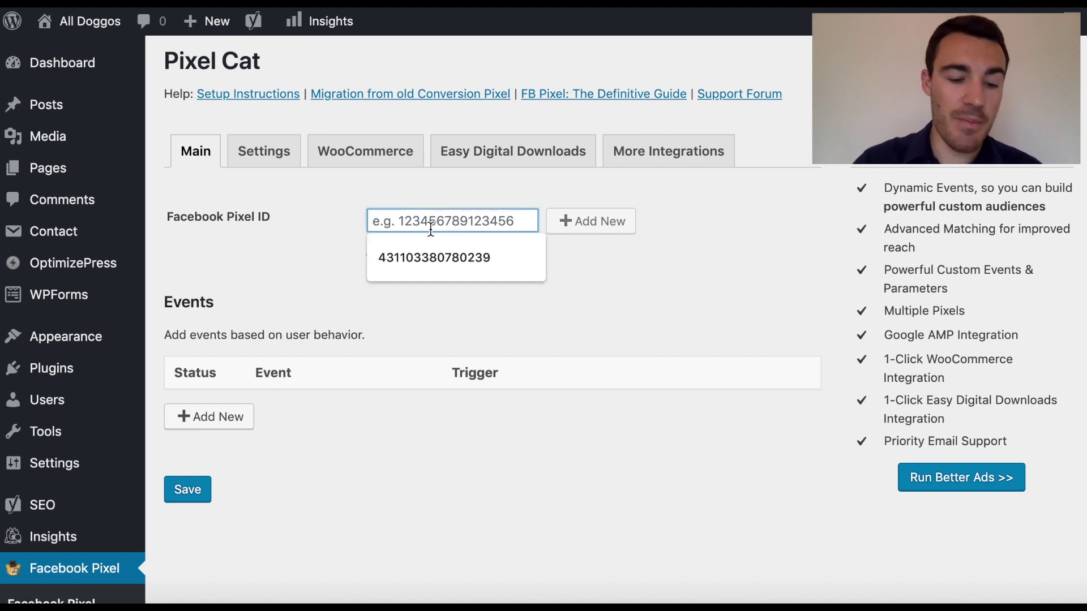
{"action": "key", "text": "super+v"}
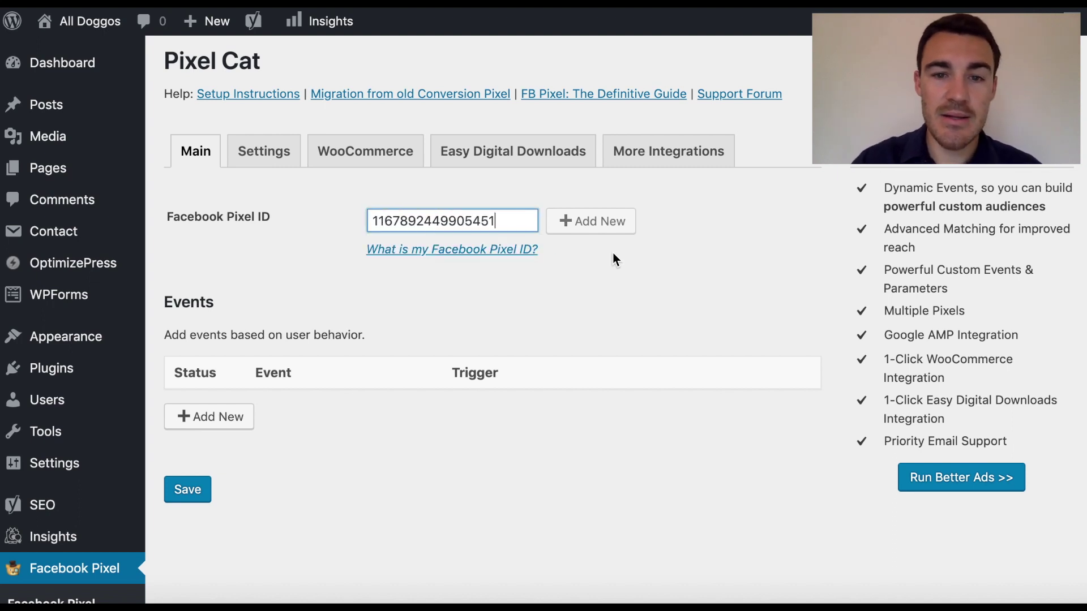
{"action": "left_click", "coordinate": [703, 262]}
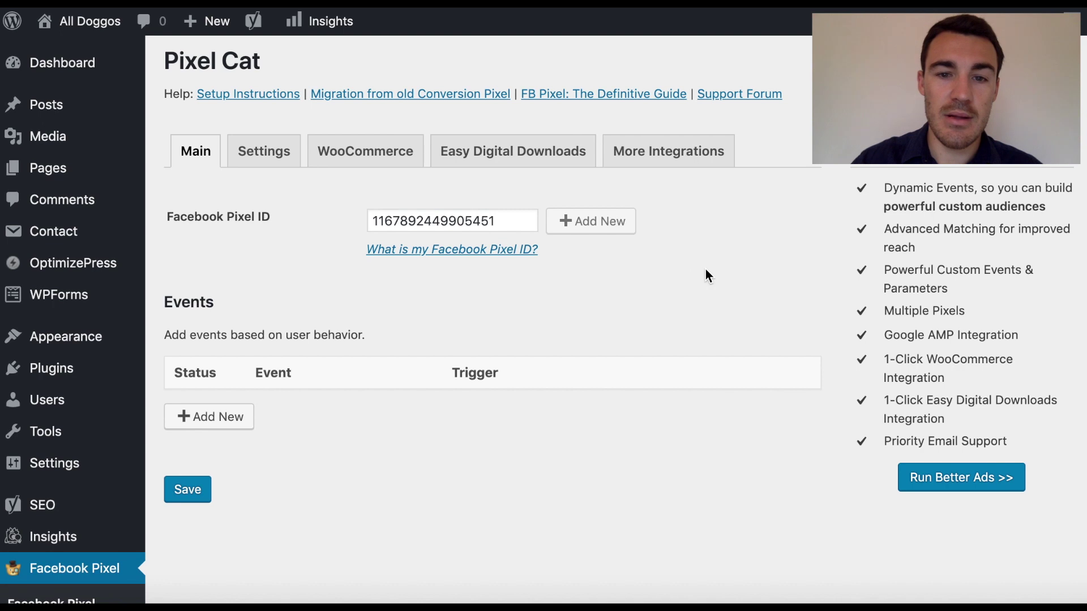
{"action": "left_click", "coordinate": [592, 228]}
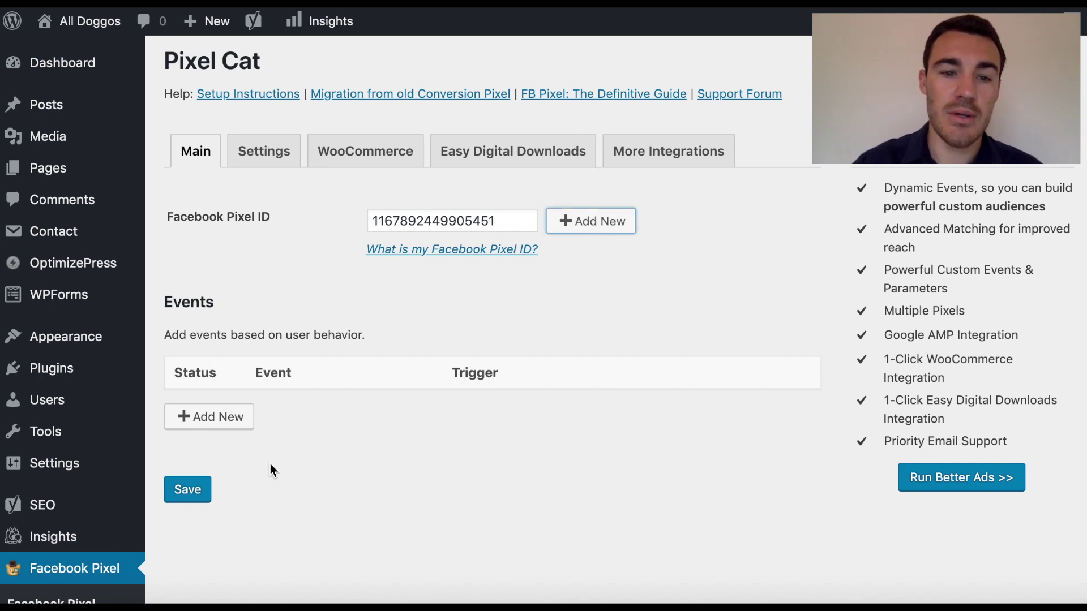
{"action": "left_click", "coordinate": [187, 489]}
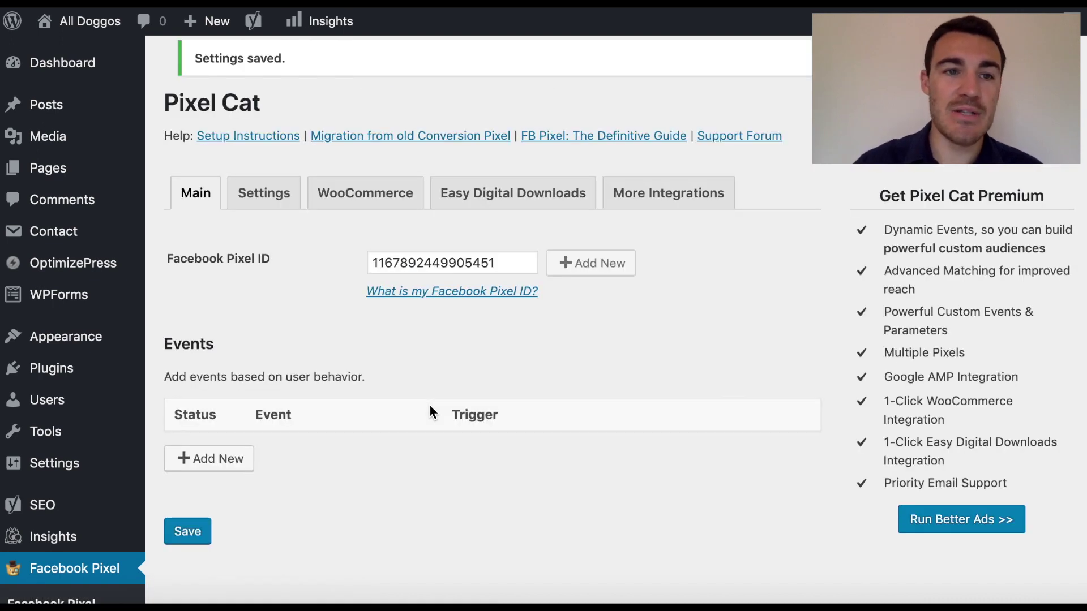
Load the alldoggos.com homepage and confirm in Pixel Helper that one pixel fires PageView.
{"action": "mouse_move", "coordinate": [91, 30]}
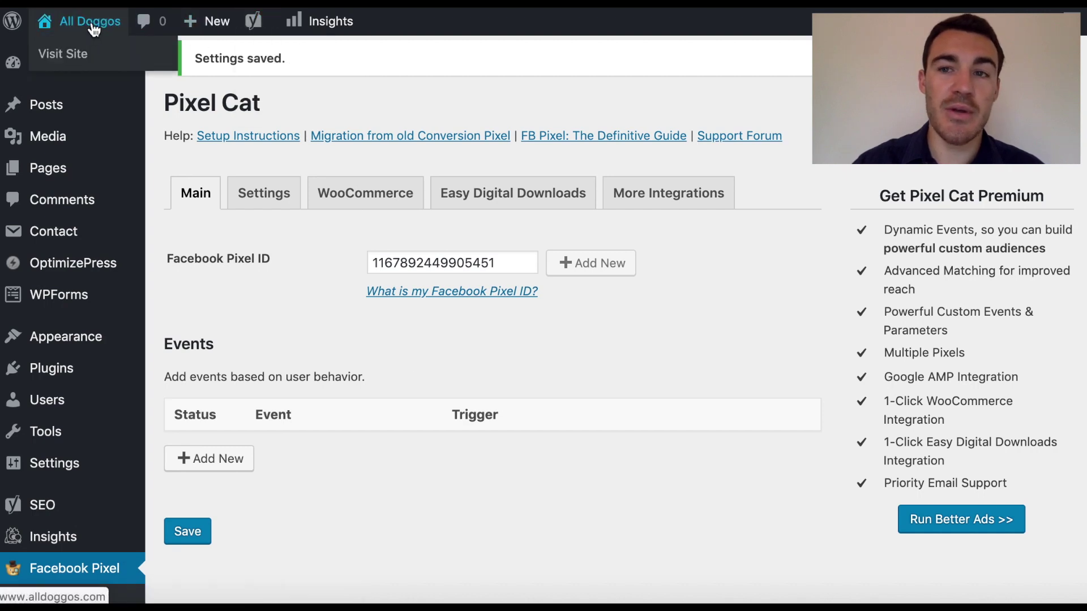
{"action": "left_click", "coordinate": [93, 30]}
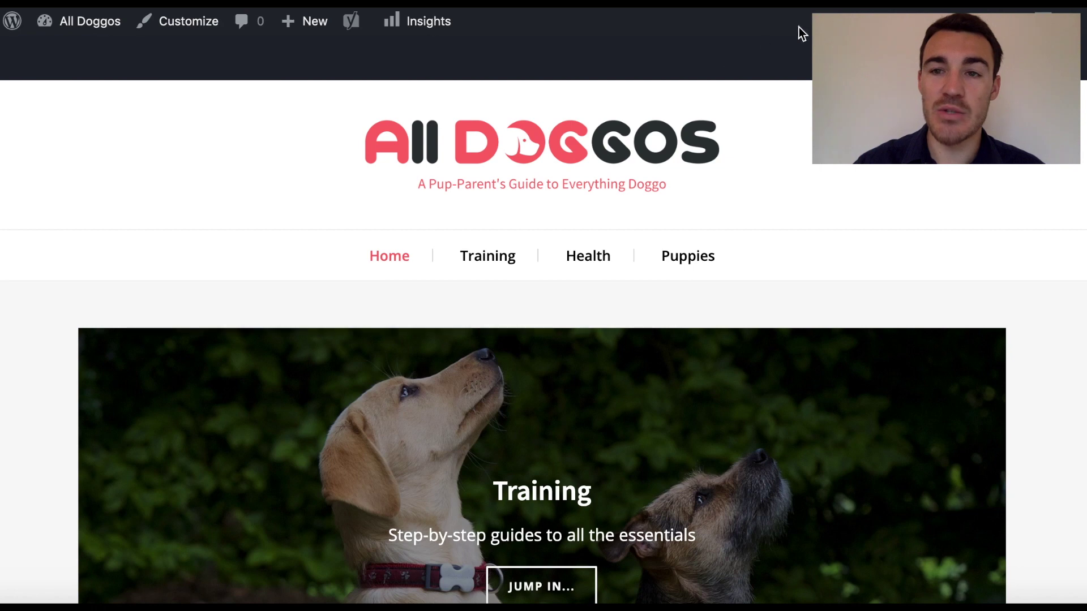
{"action": "left_click", "coordinate": [867, 10]}
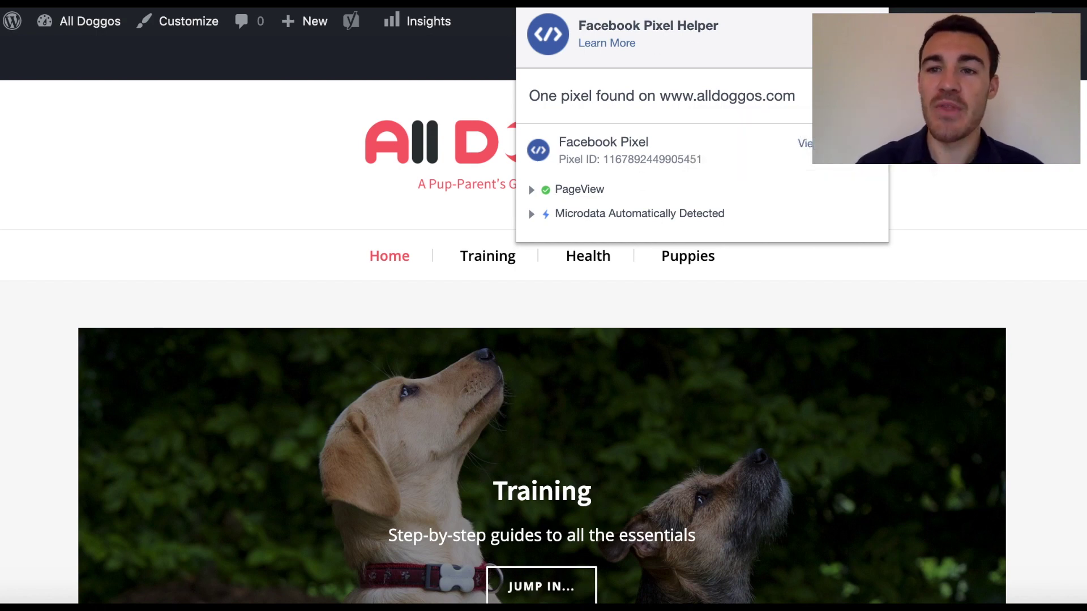
{"action": "left_click", "coordinate": [880, 7]}
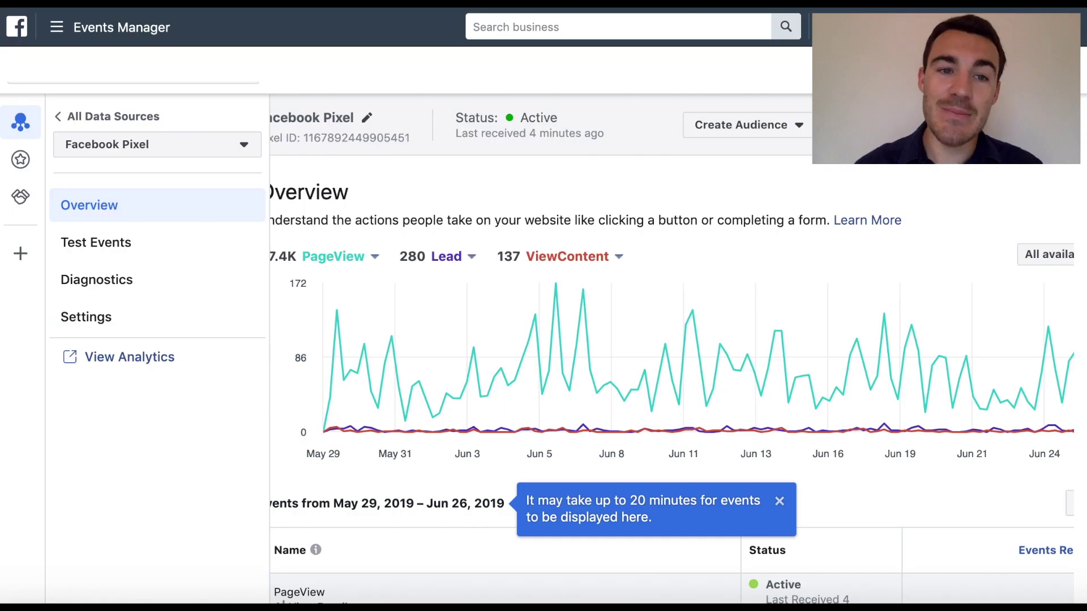
Open the Audiences page from the business tools menu and start a new Custom Audience.
{"action": "left_click", "coordinate": [64, 38]}
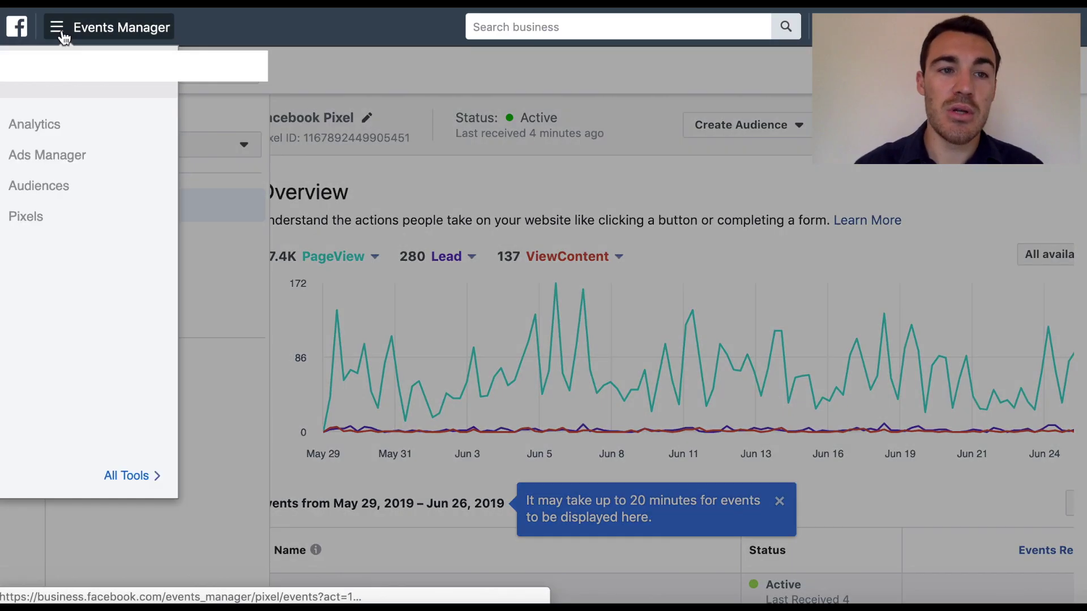
{"action": "left_click", "coordinate": [58, 192]}
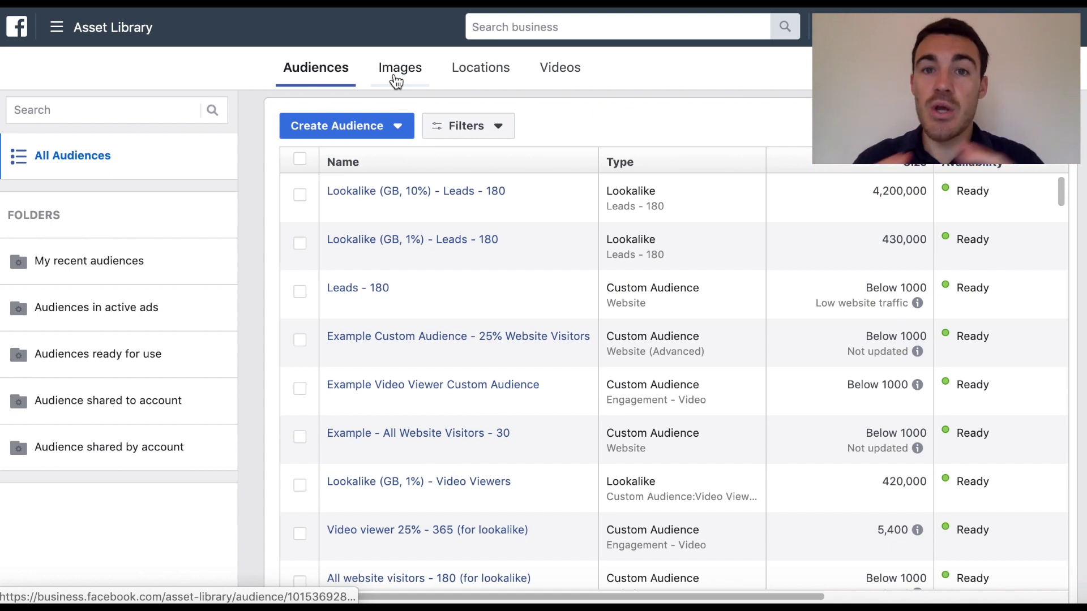
{"action": "left_click", "coordinate": [394, 130]}
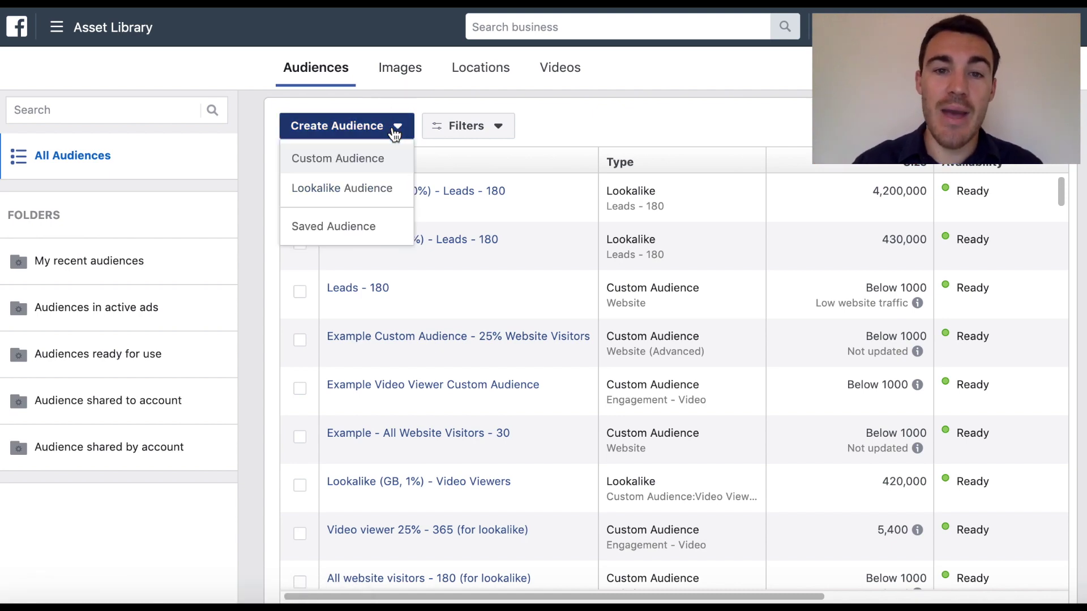
{"action": "left_click", "coordinate": [355, 164]}
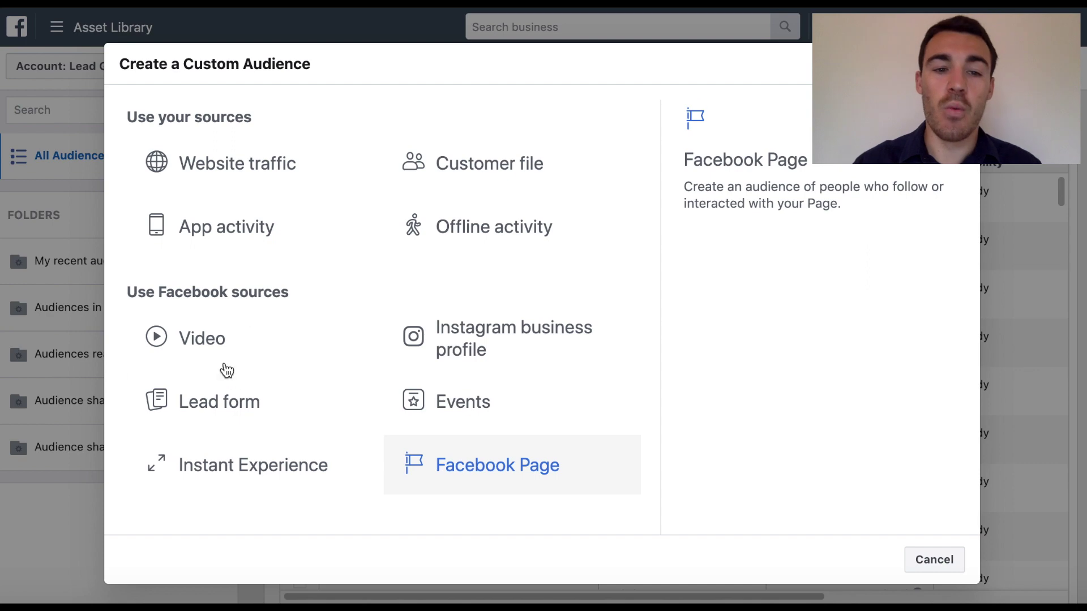
Create a website-traffic audience of all visitors from 30 days, named 'EXAMPLE - All Website Visitors - 30'.
{"action": "left_click", "coordinate": [220, 172]}
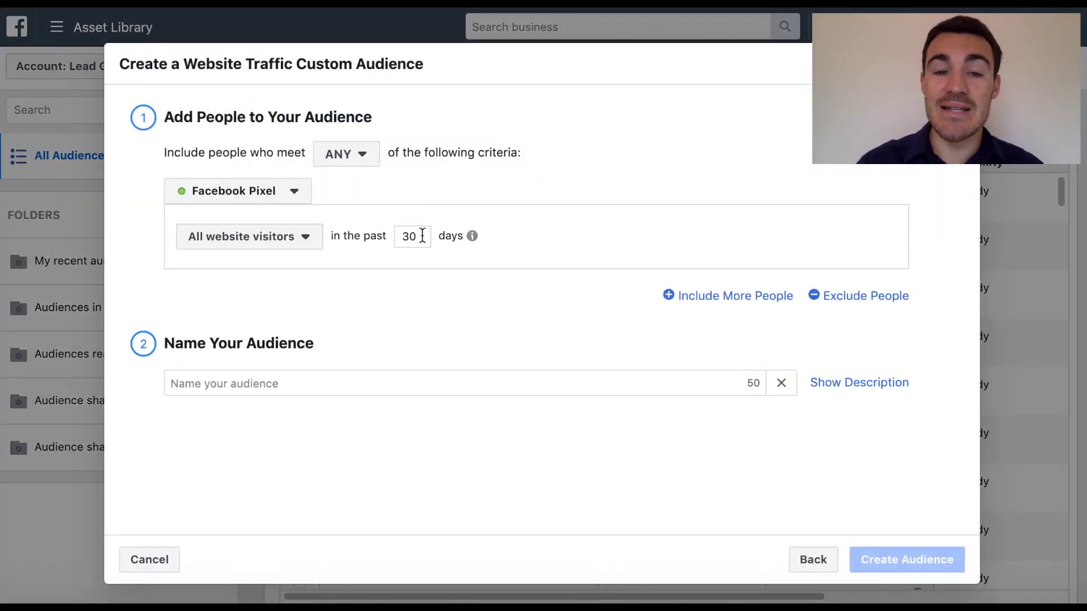
{"action": "left_click", "coordinate": [301, 245]}
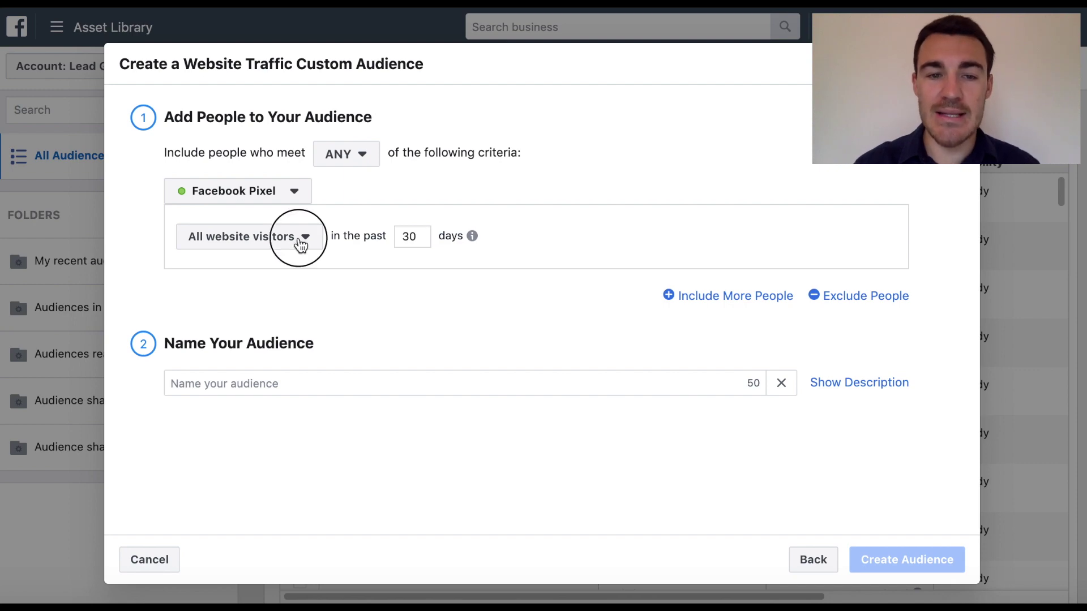
{"action": "left_click", "coordinate": [306, 245]}
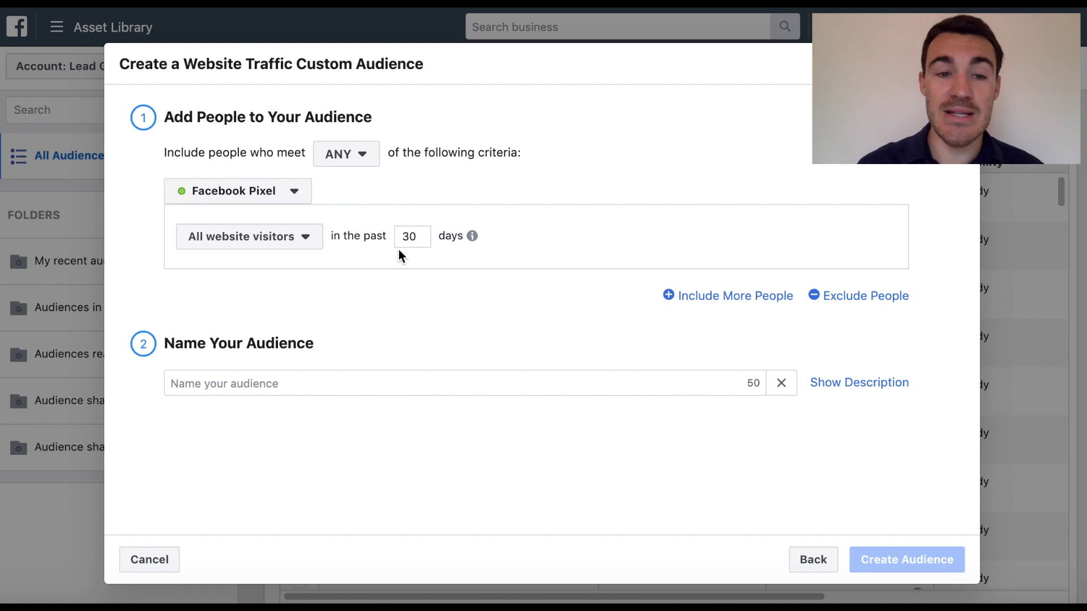
{"action": "left_click", "coordinate": [288, 379]}
{"action": "type", "text": "All "}
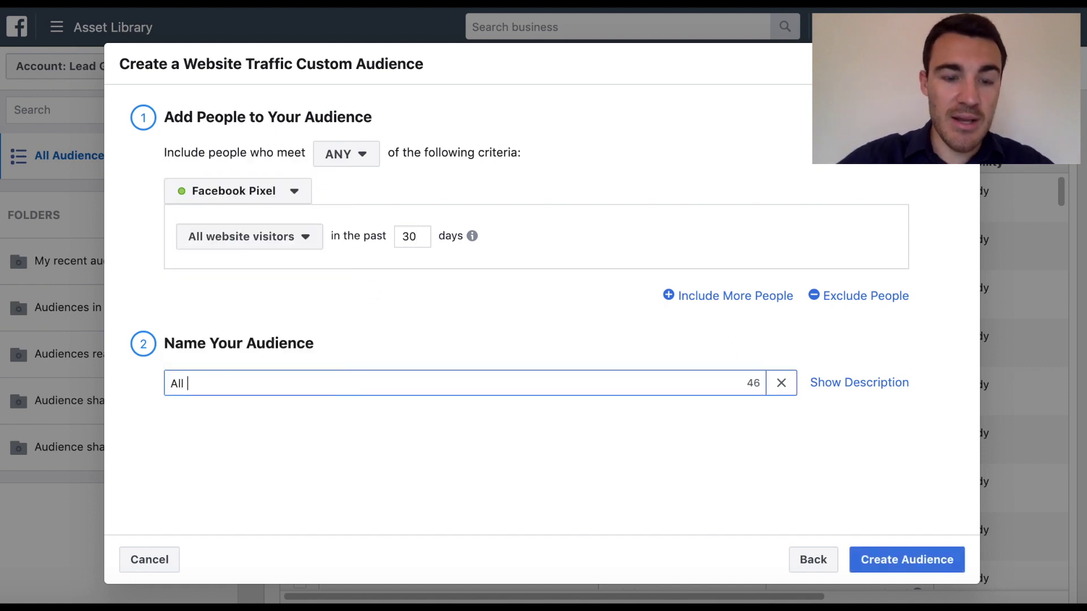
{"action": "type", "text": "Website Visitors "}
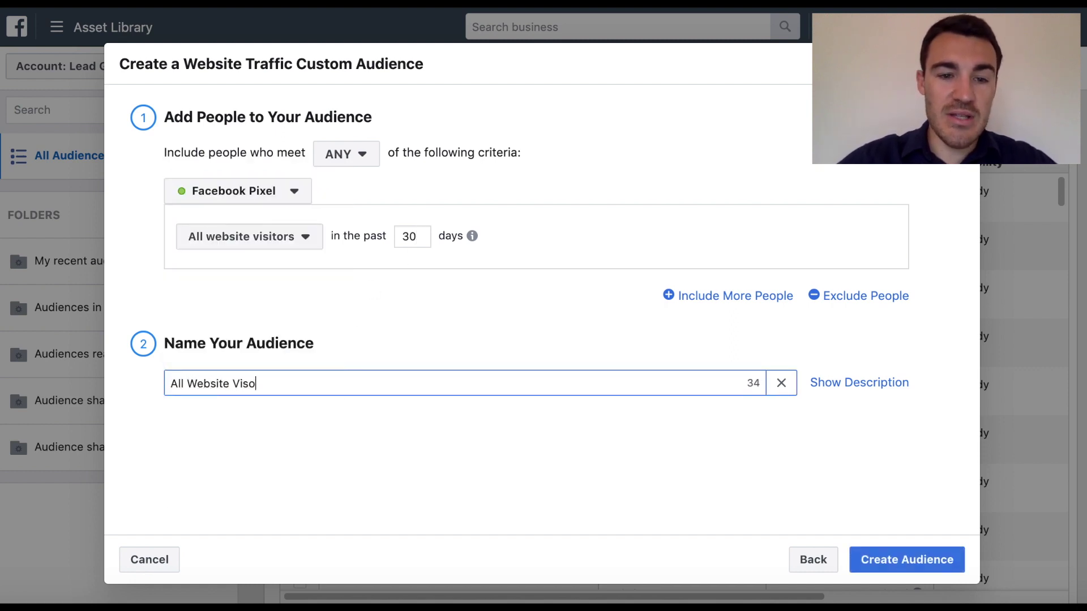
{"action": "type", "text": "- 30"}
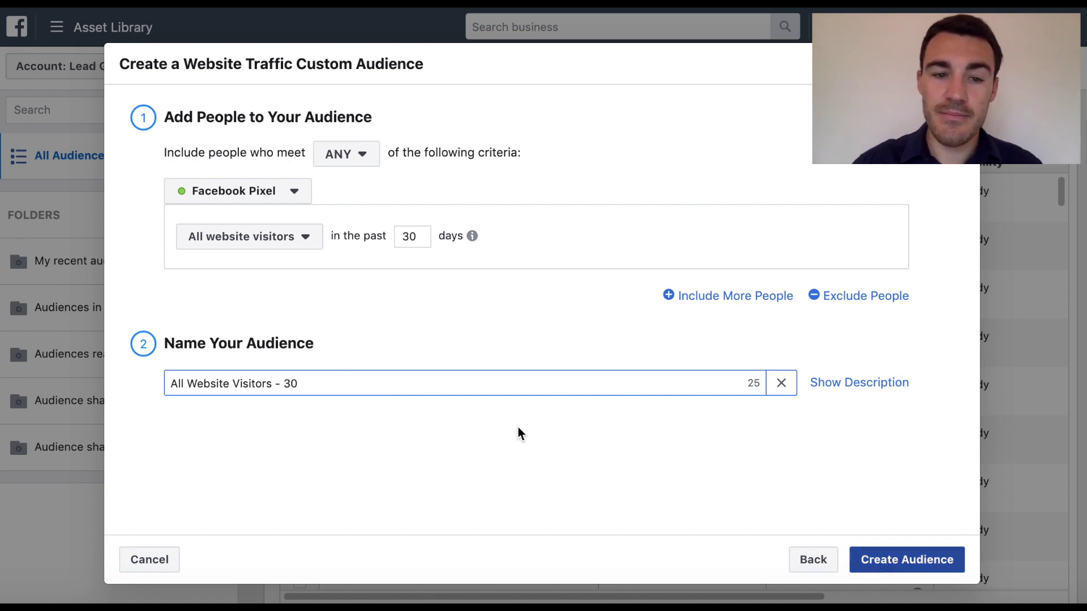
{"action": "left_click", "coordinate": [172, 383]}
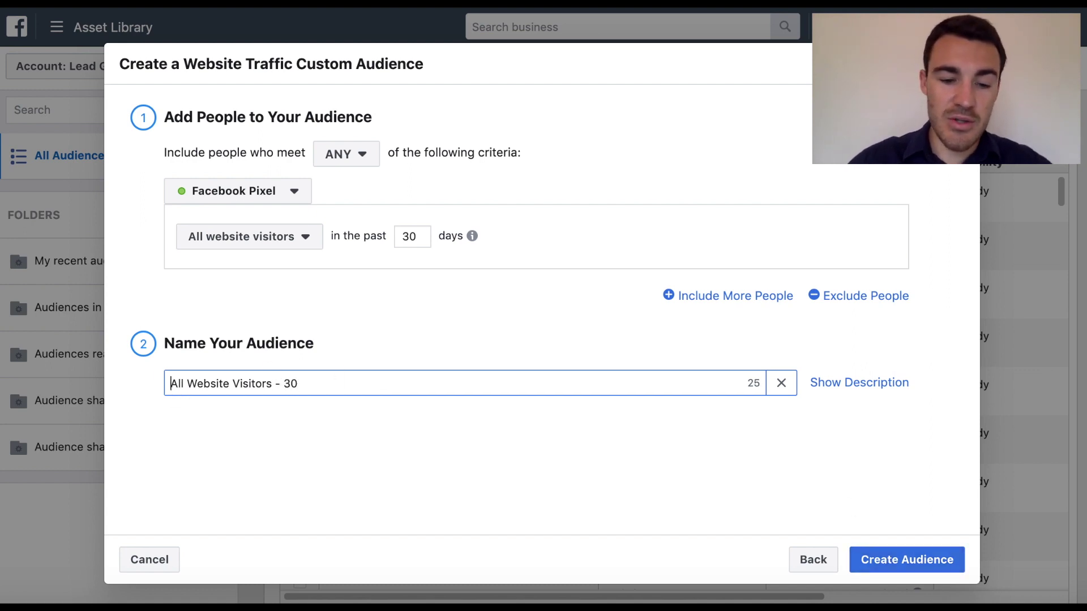
{"action": "type", "text": "EXAMPLE "}
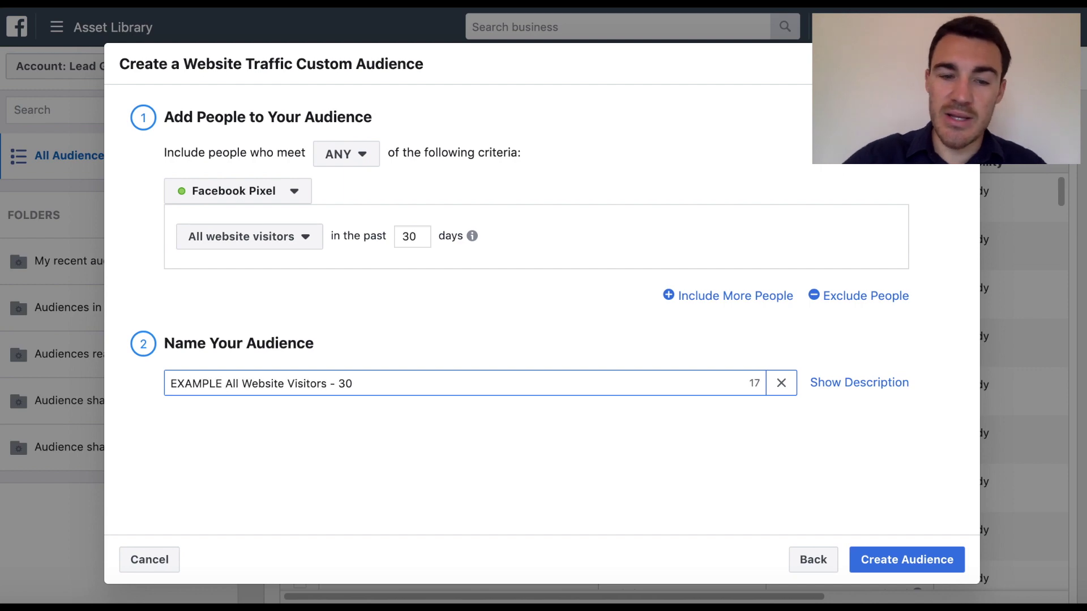
{"action": "type", "text": "-"}
{"action": "left_click", "coordinate": [886, 562]}
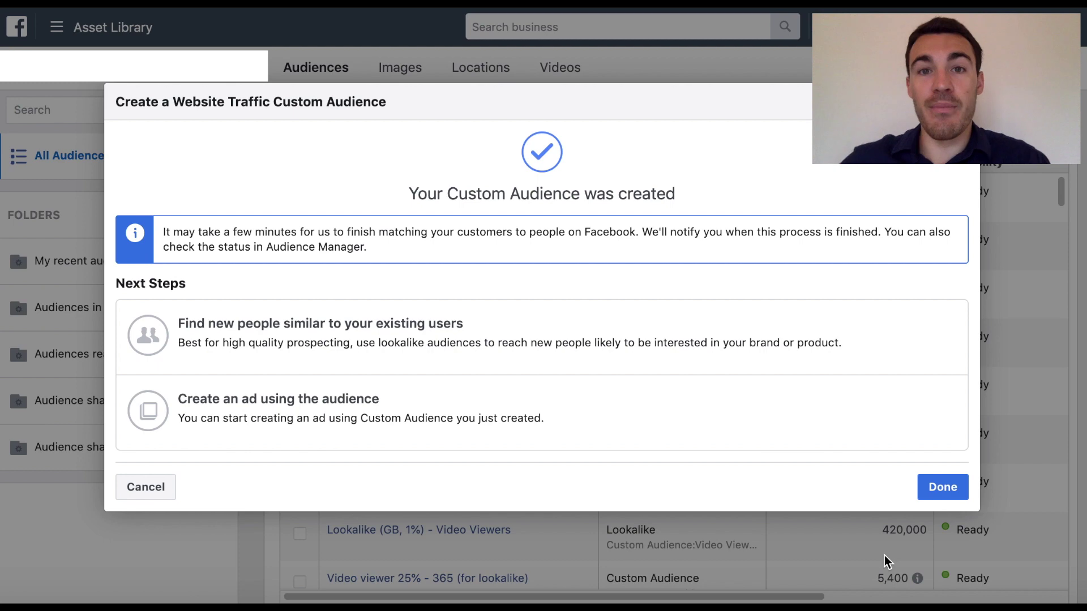
Dismiss the audience-created confirmation and return to Ads Manager through the business tools menu.
{"action": "left_click", "coordinate": [957, 495]}
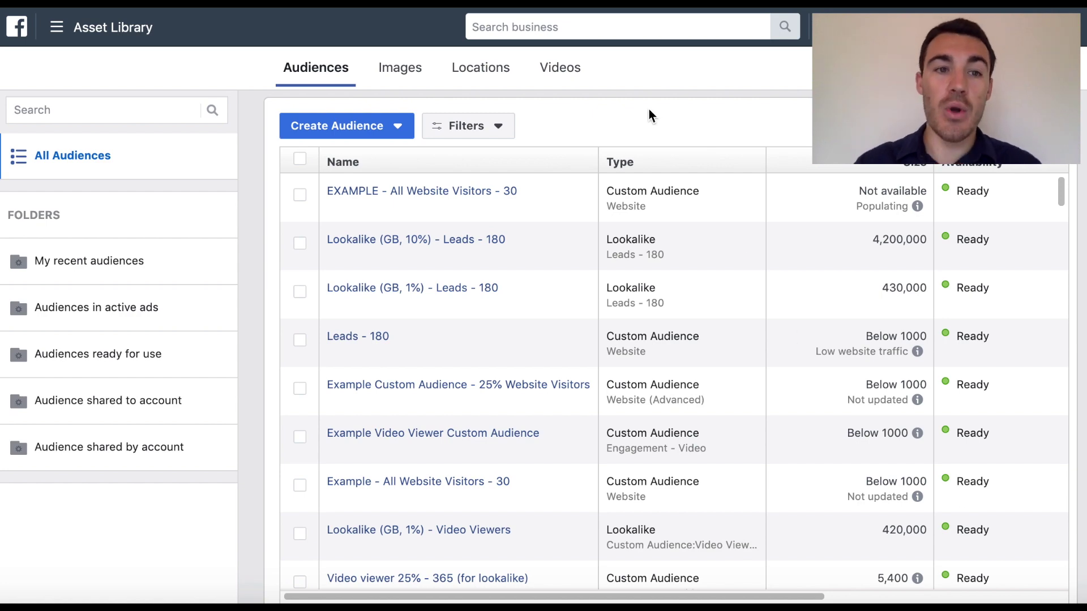
{"action": "left_click", "coordinate": [57, 27]}
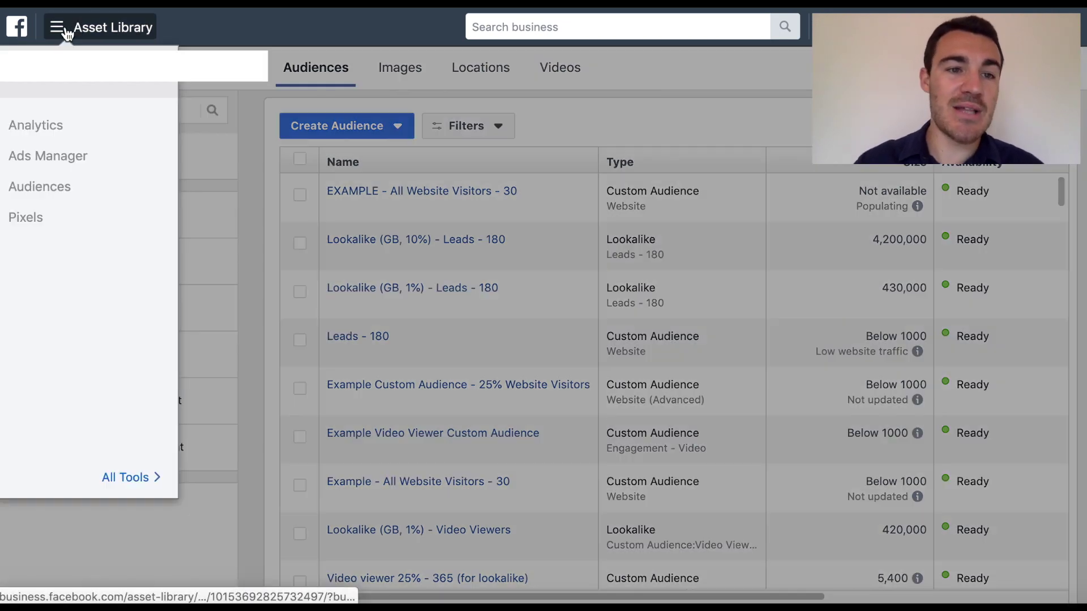
{"action": "left_click", "coordinate": [78, 159]}
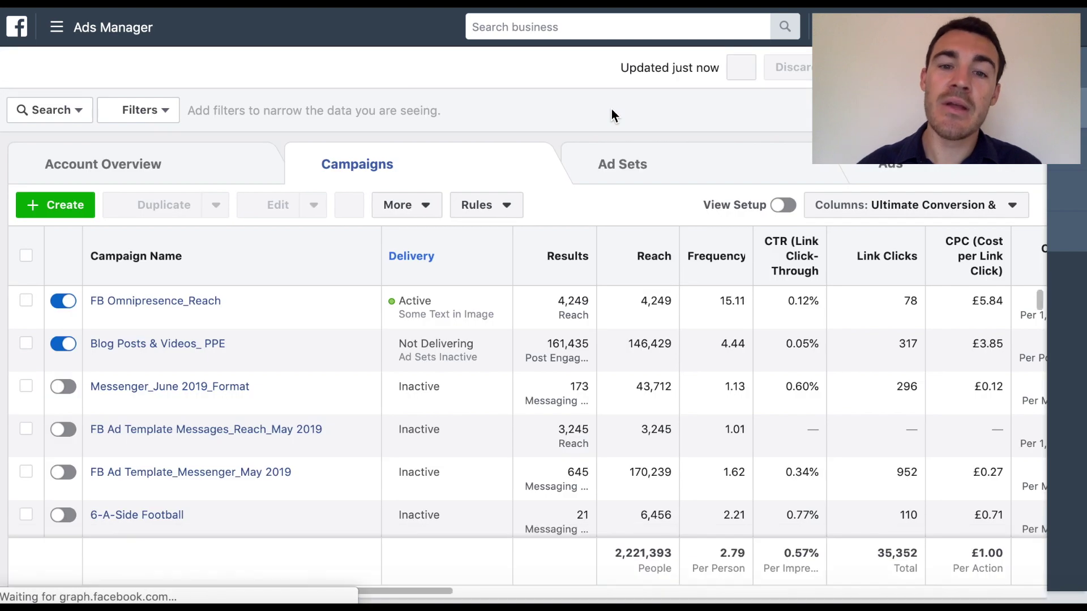
Start a new campaign with the + Create button to bring up Quick Creation.
{"action": "left_click", "coordinate": [52, 214]}
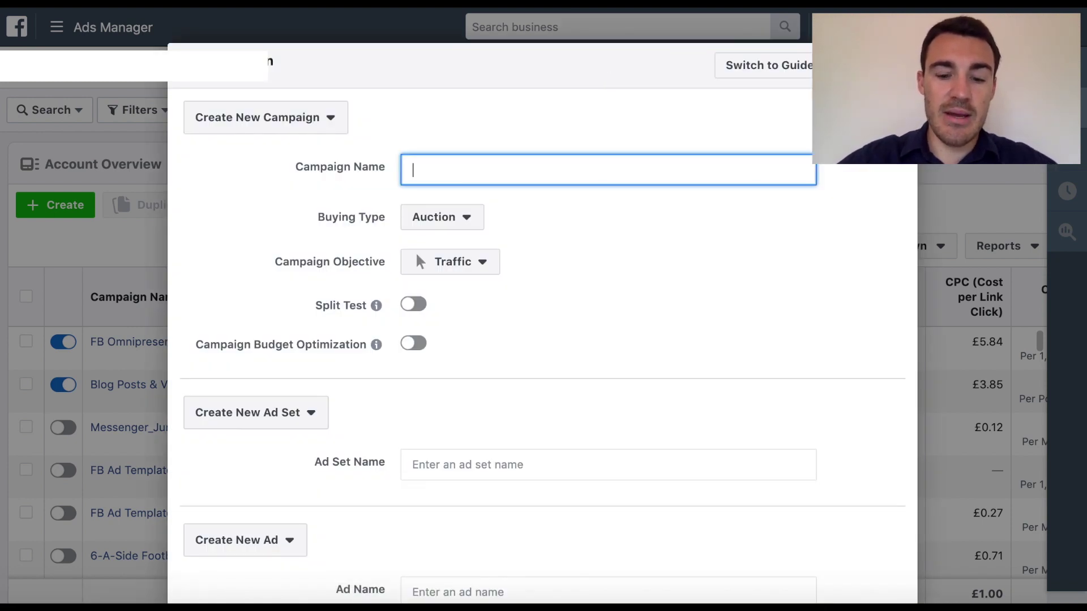
Paste the name Example Campaign and set the campaign objective to Conversions.
{"action": "type", "text": "Example Campaign"}
{"action": "left_click", "coordinate": [482, 272]}
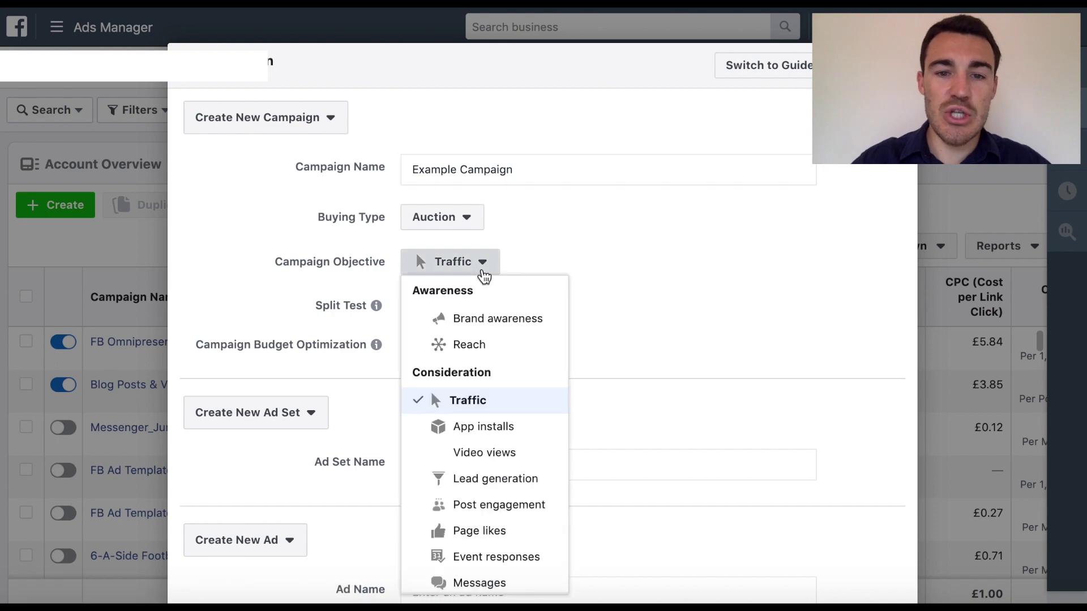
{"action": "scroll", "coordinate": [527, 542], "scroll_direction": "down", "scroll_amount": 3}
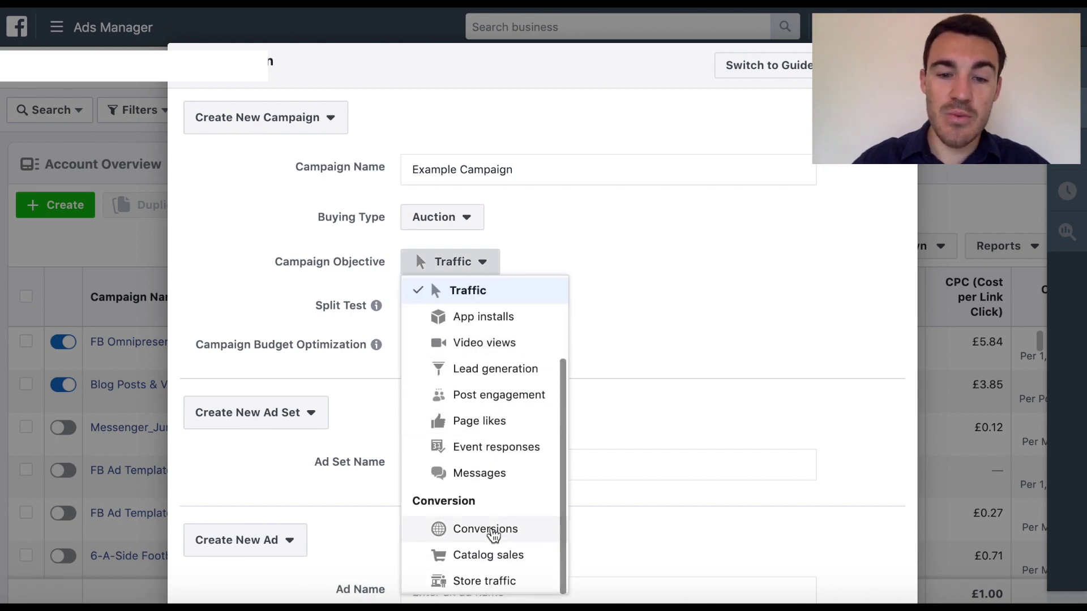
{"action": "left_click", "coordinate": [486, 529]}
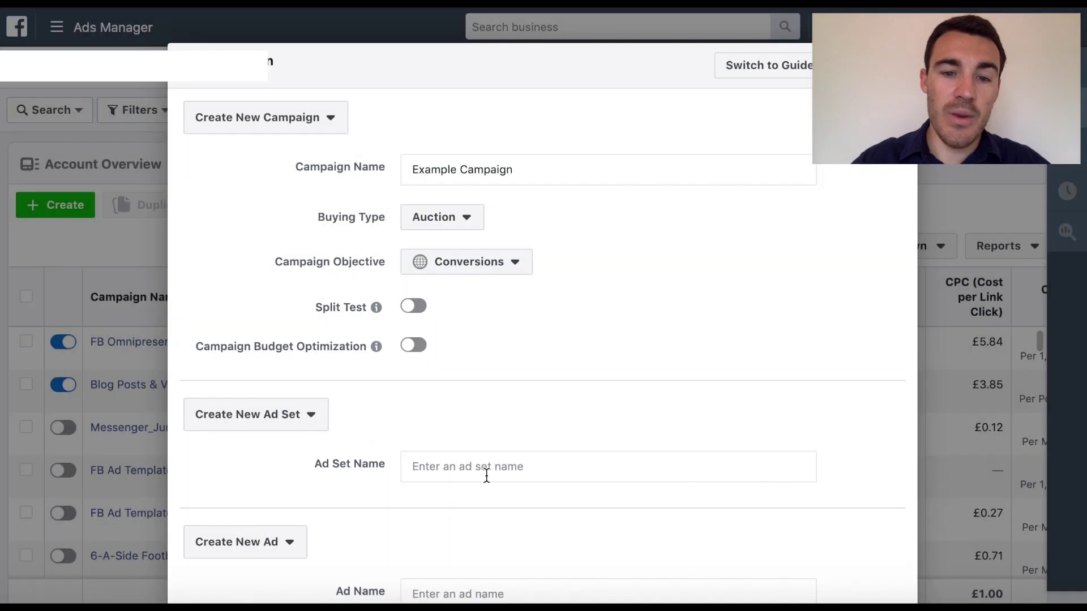
Name the ad set 'Example Ad Set', choose Skip Ad, and save to draft.
{"action": "left_click", "coordinate": [473, 474]}
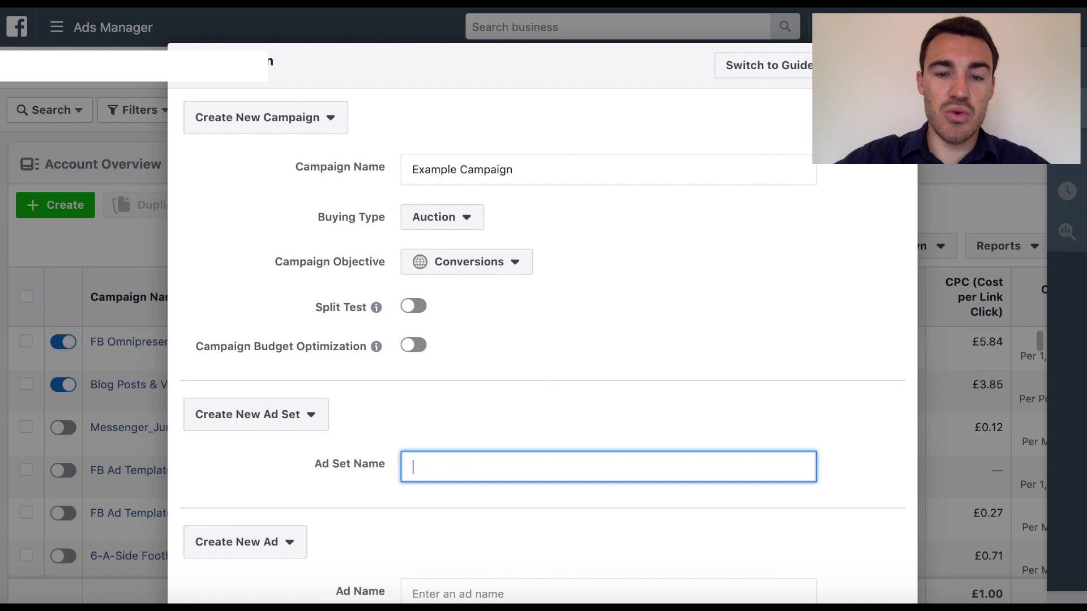
{"action": "type", "text": "Example Ad Set"}
{"action": "scroll", "coordinate": [396, 407], "scroll_direction": "down", "scroll_amount": 3}
{"action": "left_click", "coordinate": [290, 397]}
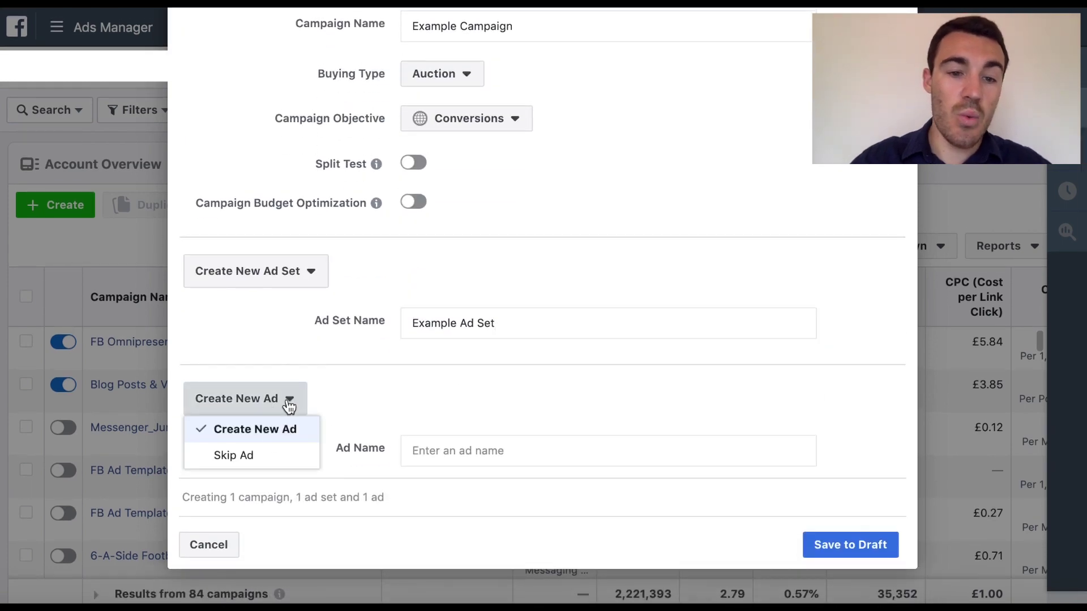
{"action": "left_click", "coordinate": [232, 457]}
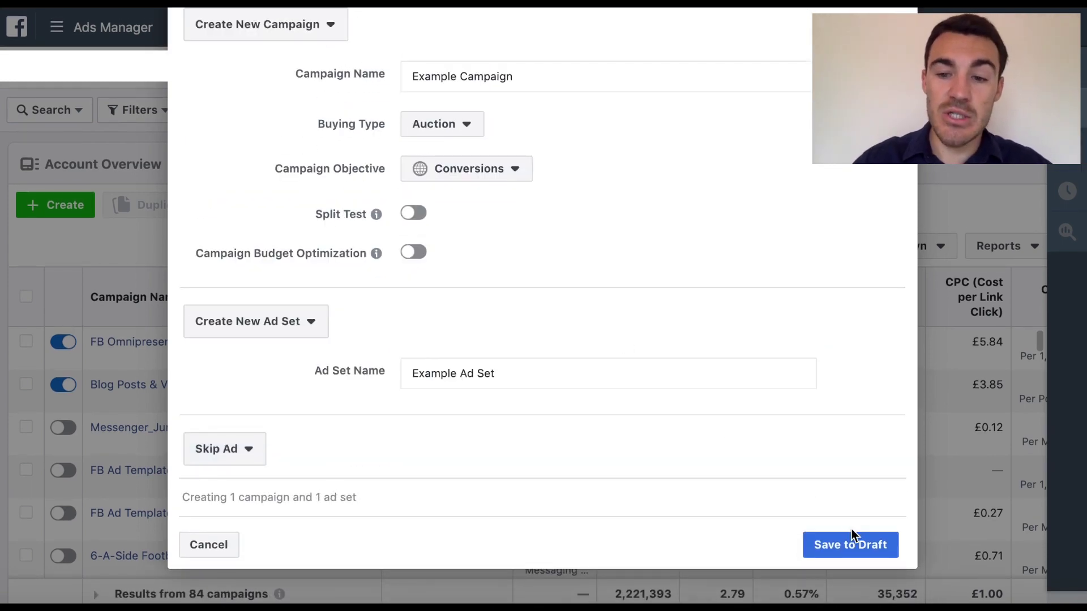
{"action": "left_click", "coordinate": [853, 536]}
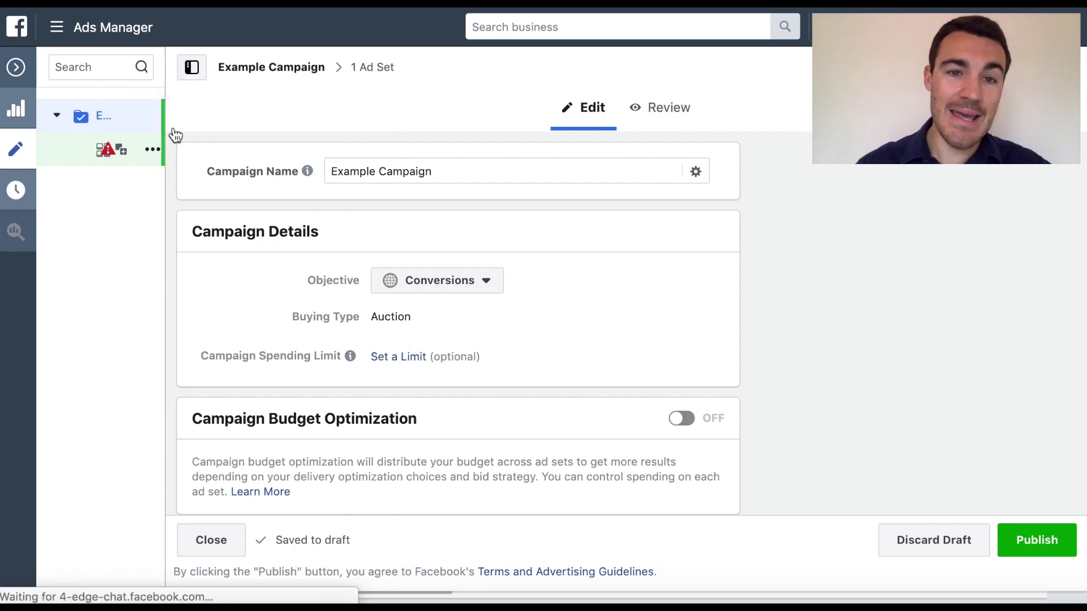
Open Example Ad Set for editing and scroll down to its Audience section.
{"action": "left_click", "coordinate": [376, 67]}
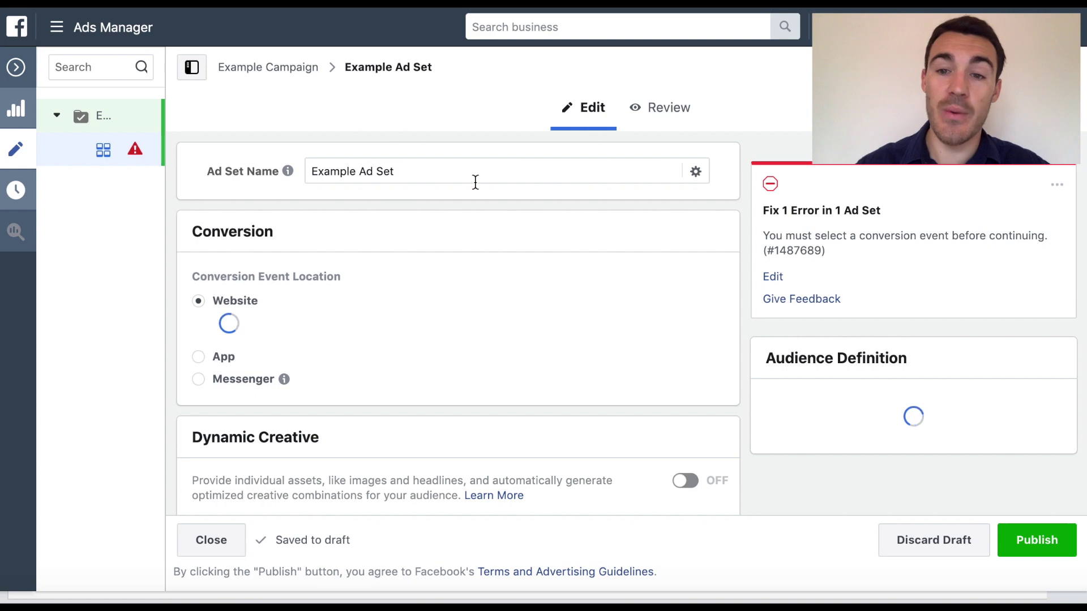
{"action": "scroll", "coordinate": [579, 283], "scroll_direction": "down", "scroll_amount": 1}
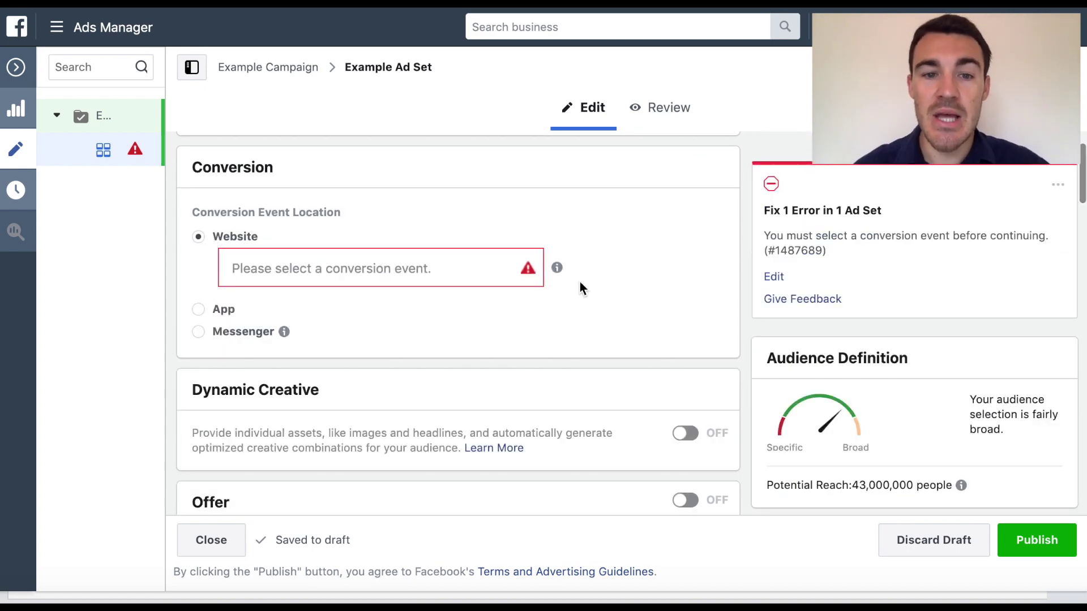
{"action": "scroll", "coordinate": [580, 282], "scroll_direction": "down", "scroll_amount": 3}
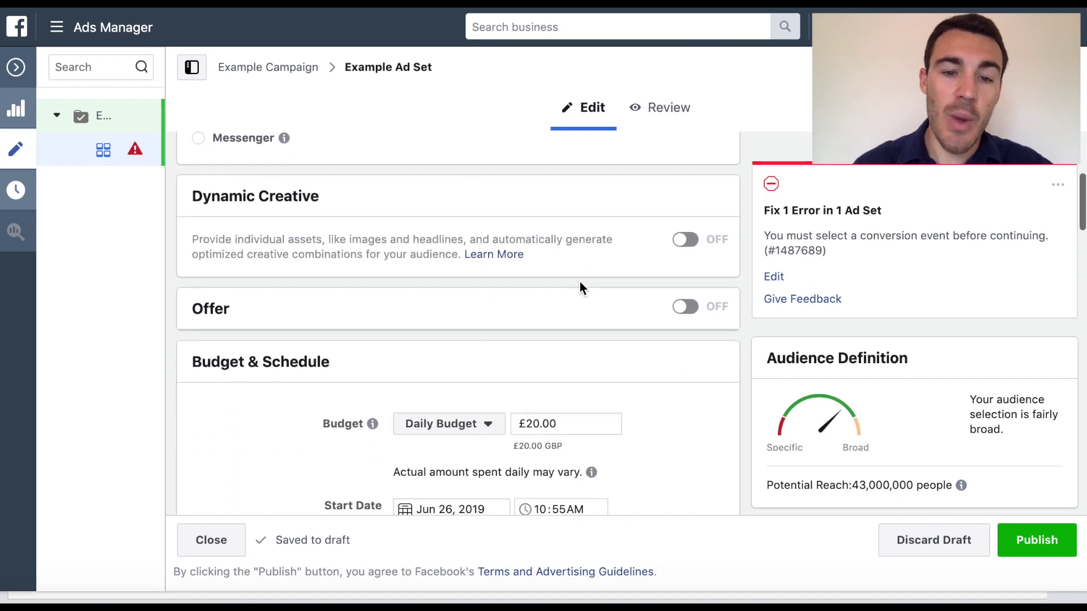
{"action": "scroll", "coordinate": [580, 283], "scroll_direction": "down", "scroll_amount": 8}
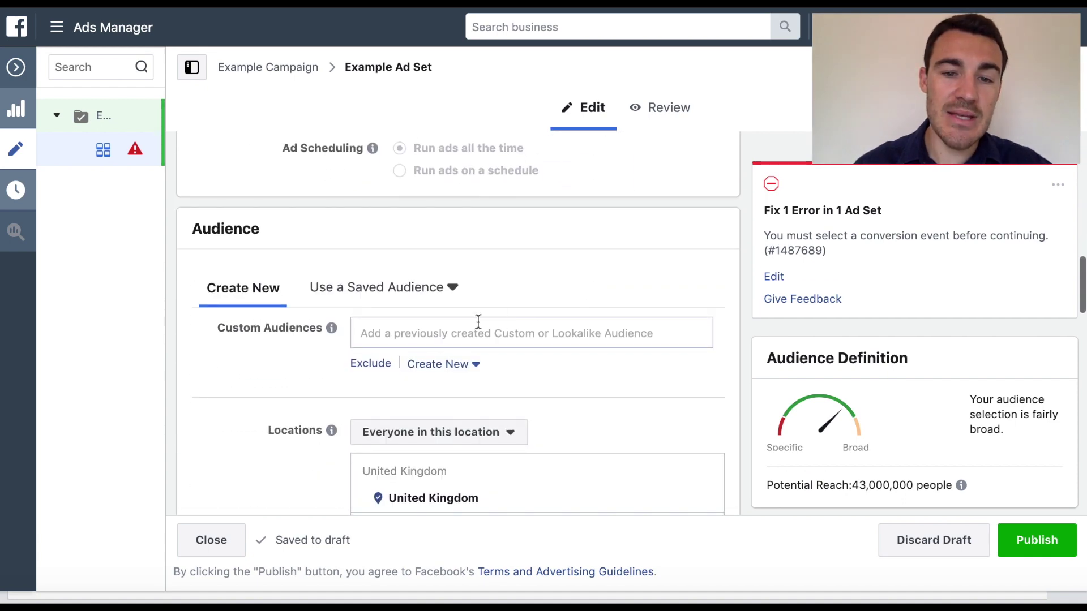
Search 'Ex' in Custom Audiences and add EXAMPLE - All Website Visitors - 30.
{"action": "left_click", "coordinate": [441, 333]}
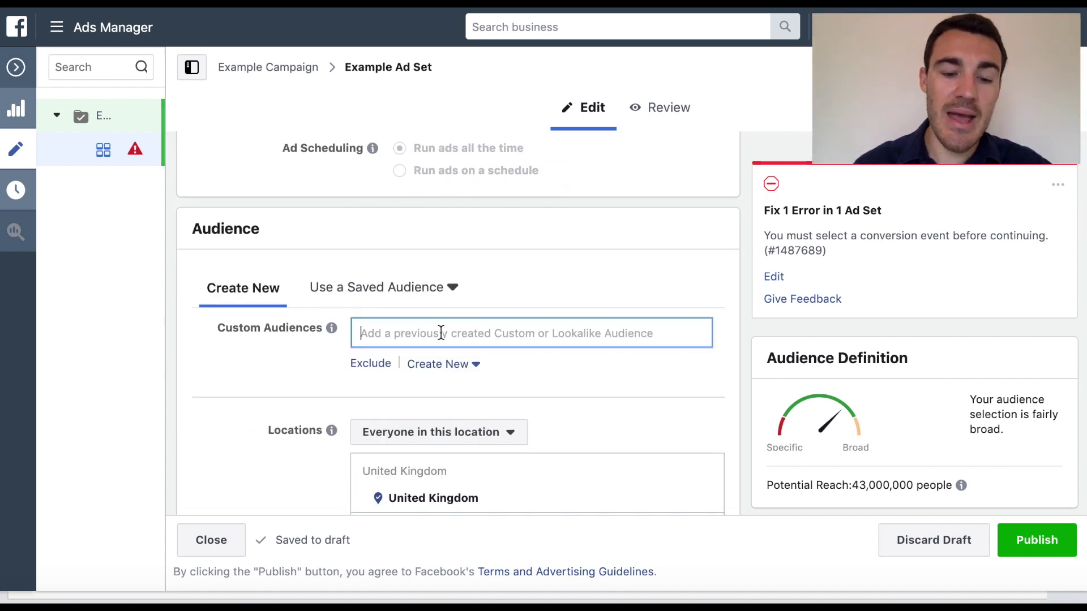
{"action": "type", "text": "Ex"}
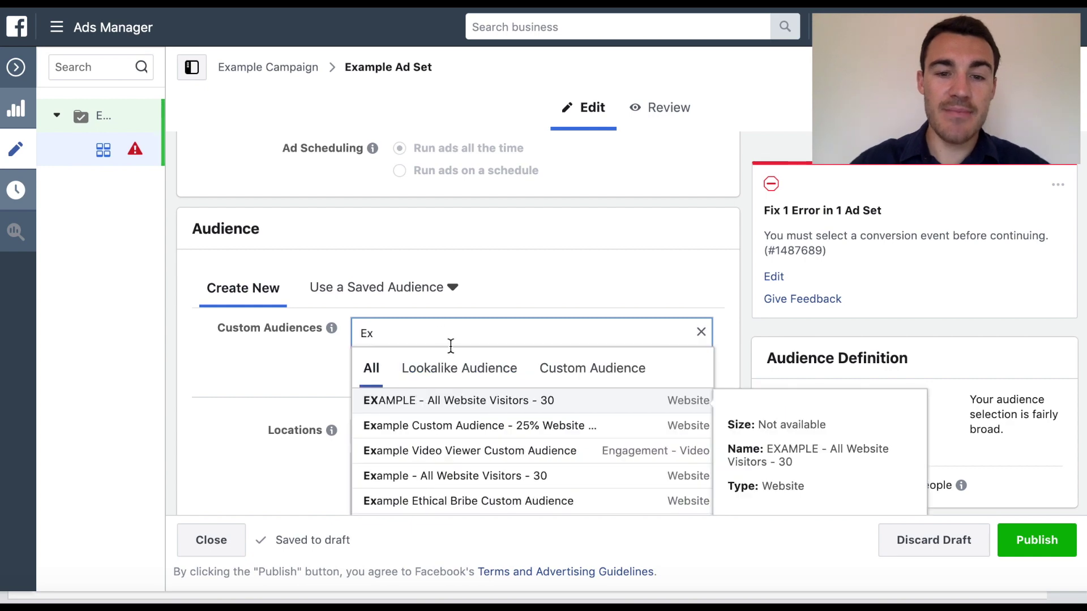
{"action": "left_click", "coordinate": [470, 402]}
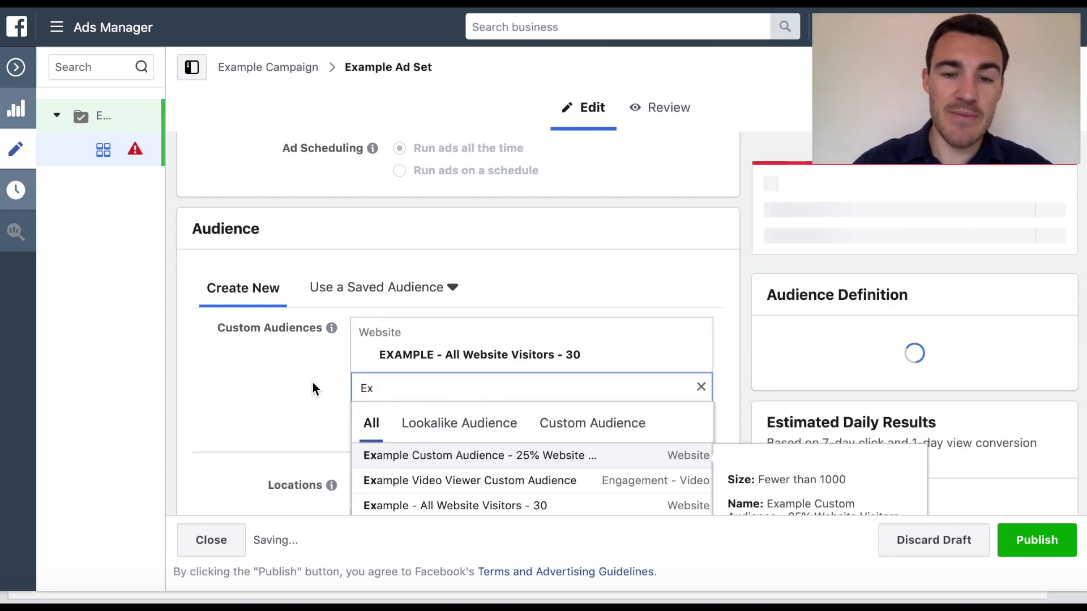
{"action": "left_click", "coordinate": [283, 385]}
{"action": "scroll", "coordinate": [679, 259], "scroll_direction": "down", "scroll_amount": 2}
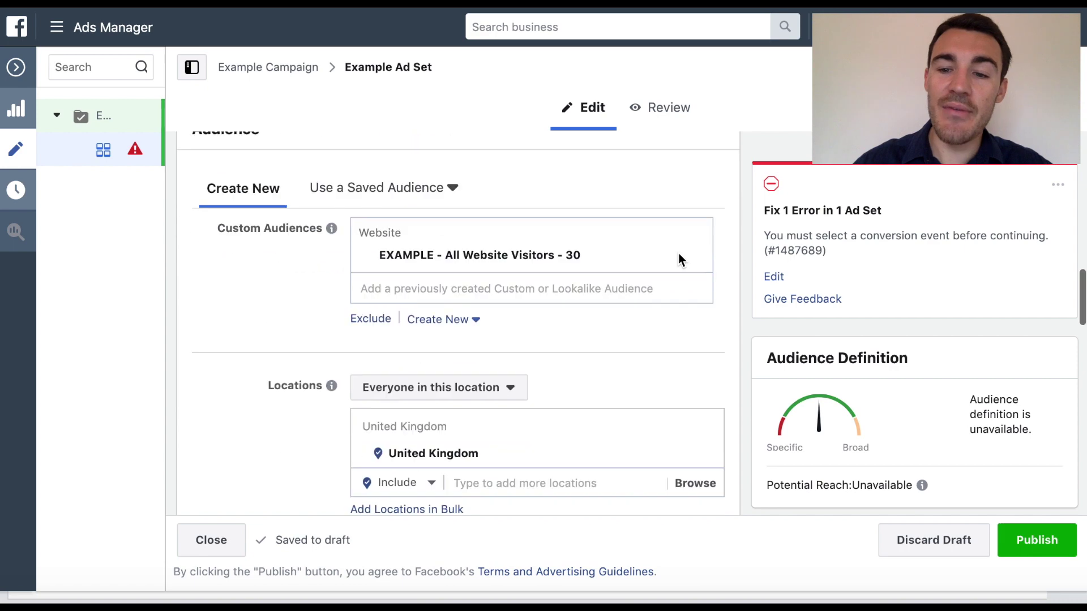
{"action": "scroll", "coordinate": [882, 327], "scroll_direction": "down", "scroll_amount": 2}
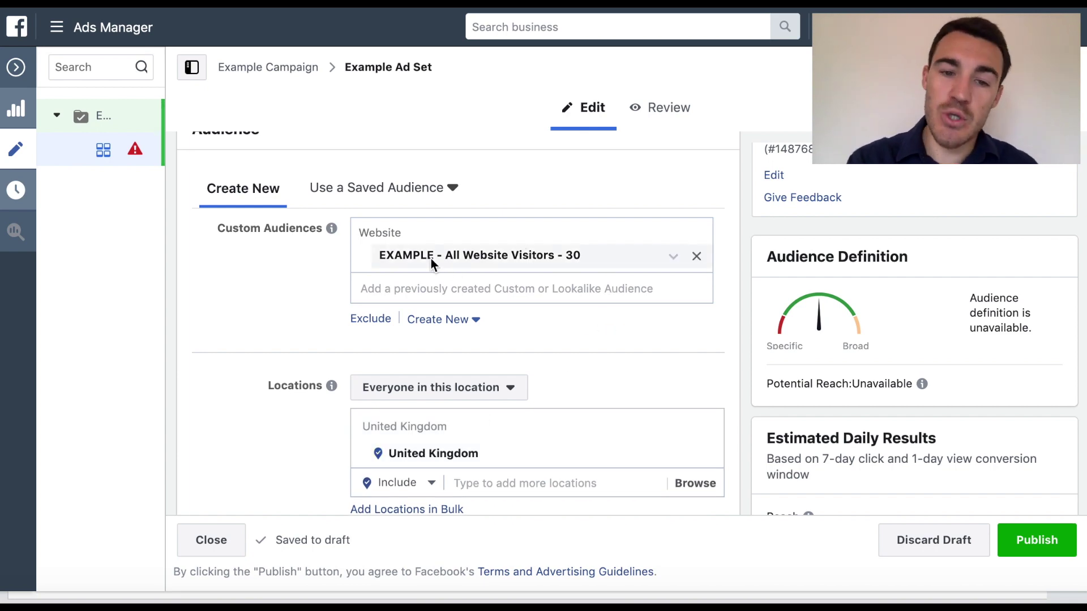
{"action": "scroll", "coordinate": [430, 258], "scroll_direction": "down", "scroll_amount": 1}
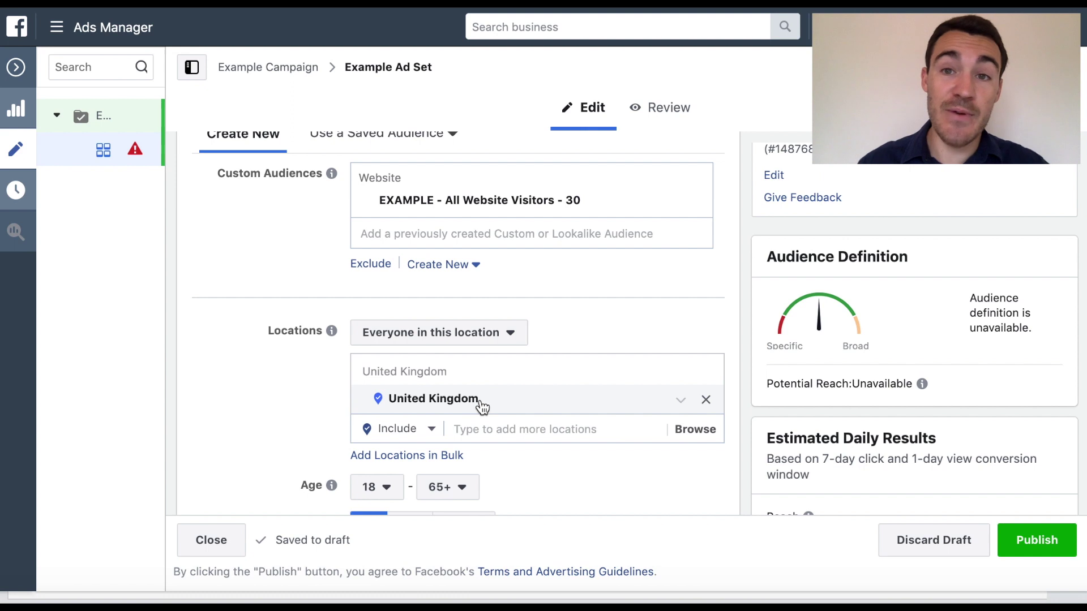
{"action": "scroll", "coordinate": [545, 436], "scroll_direction": "down", "scroll_amount": 2}
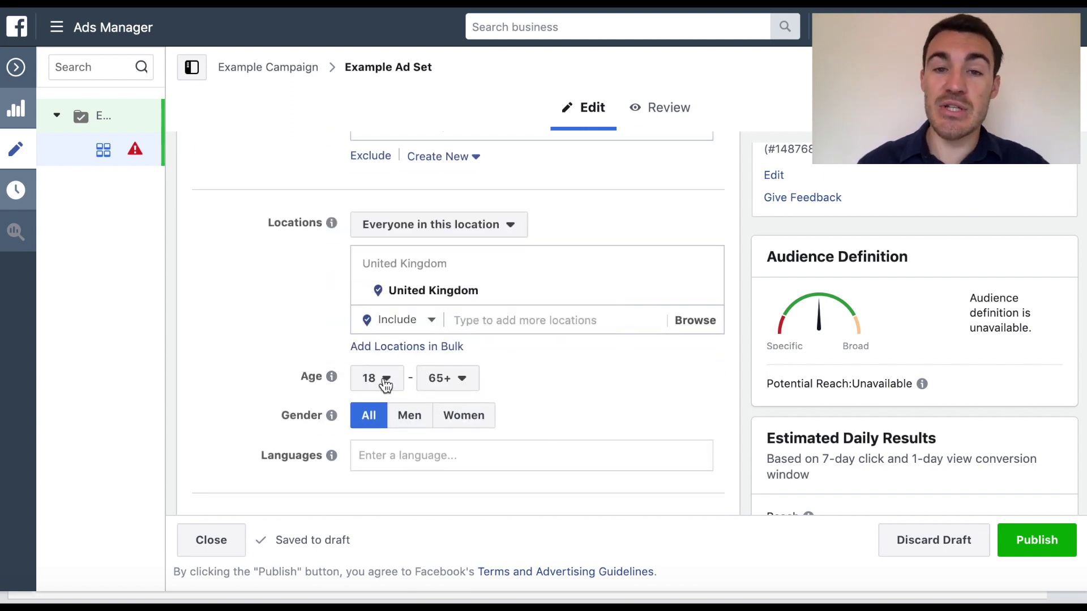
{"action": "scroll", "coordinate": [566, 401], "scroll_direction": "down", "scroll_amount": 2}
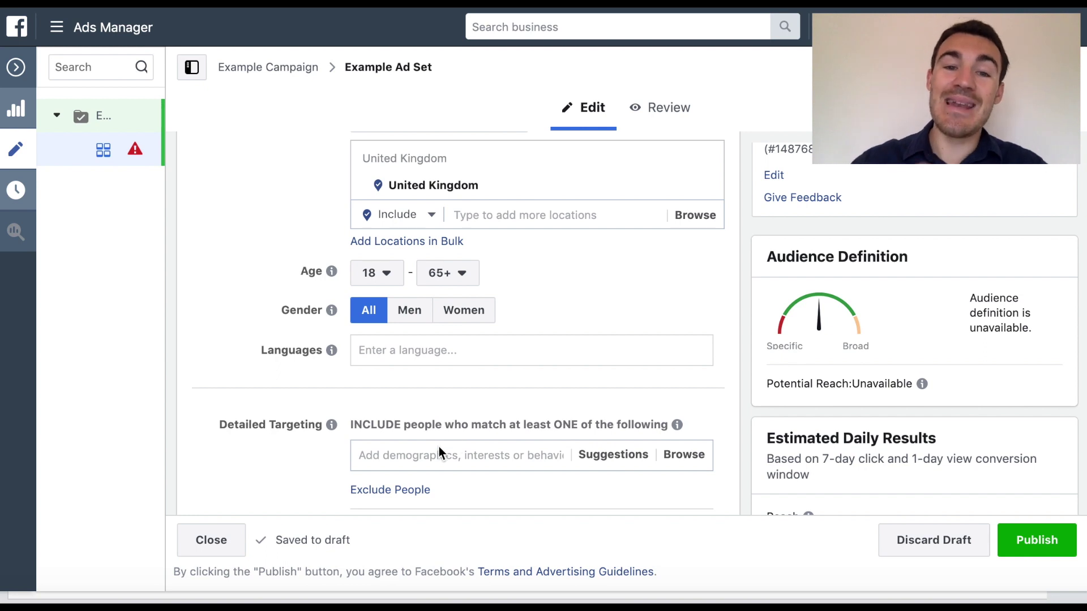
{"action": "scroll", "coordinate": [440, 446], "scroll_direction": "up", "scroll_amount": 1}
{"action": "left_click", "coordinate": [443, 483]}
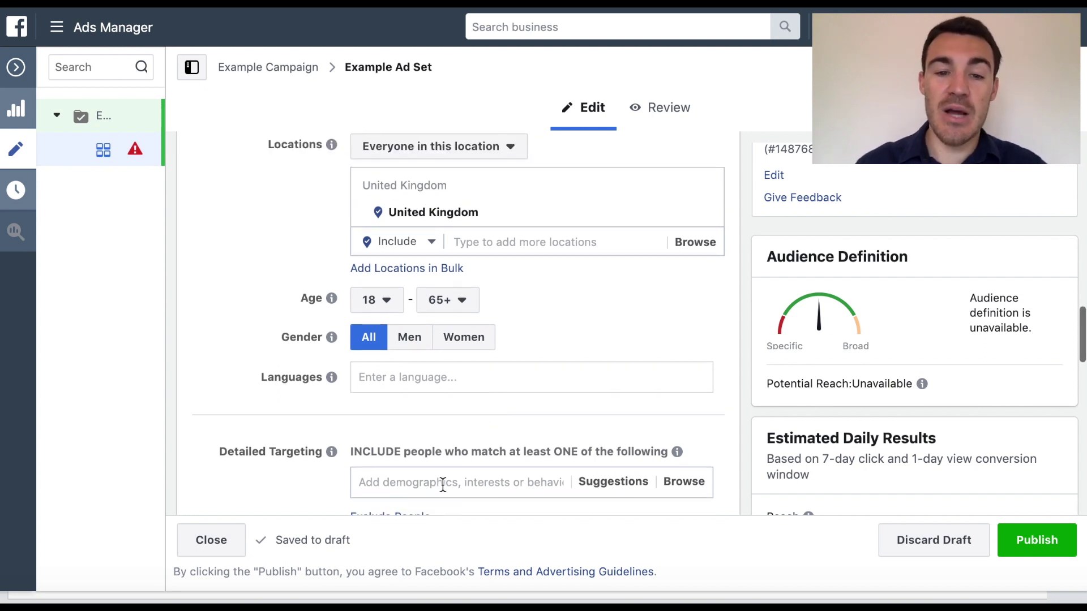
{"action": "scroll", "coordinate": [468, 407], "scroll_direction": "down", "scroll_amount": 1}
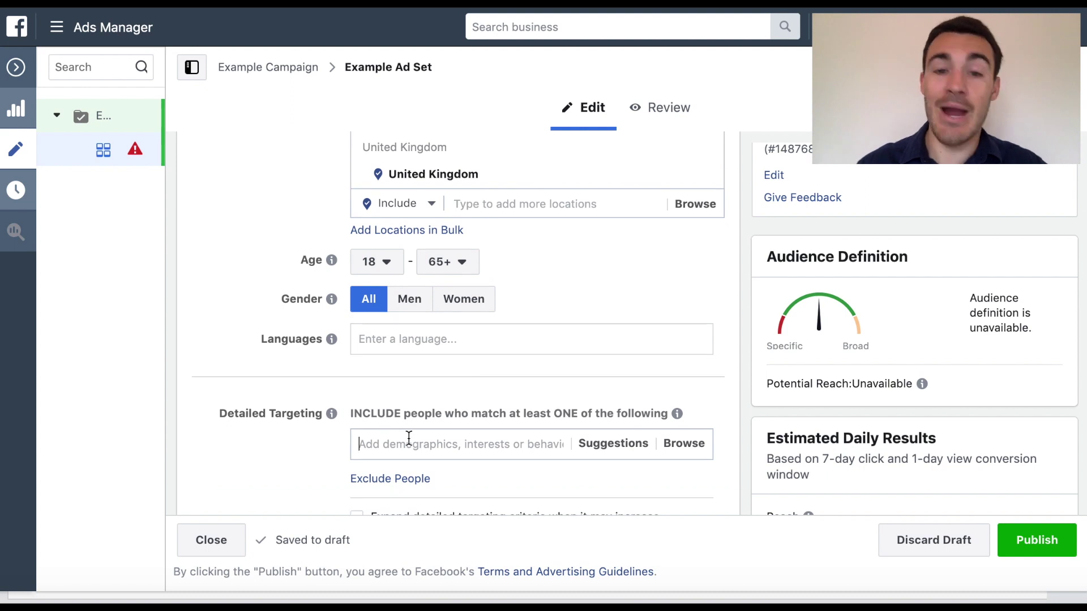
{"action": "scroll", "coordinate": [409, 438], "scroll_direction": "up", "scroll_amount": 5}
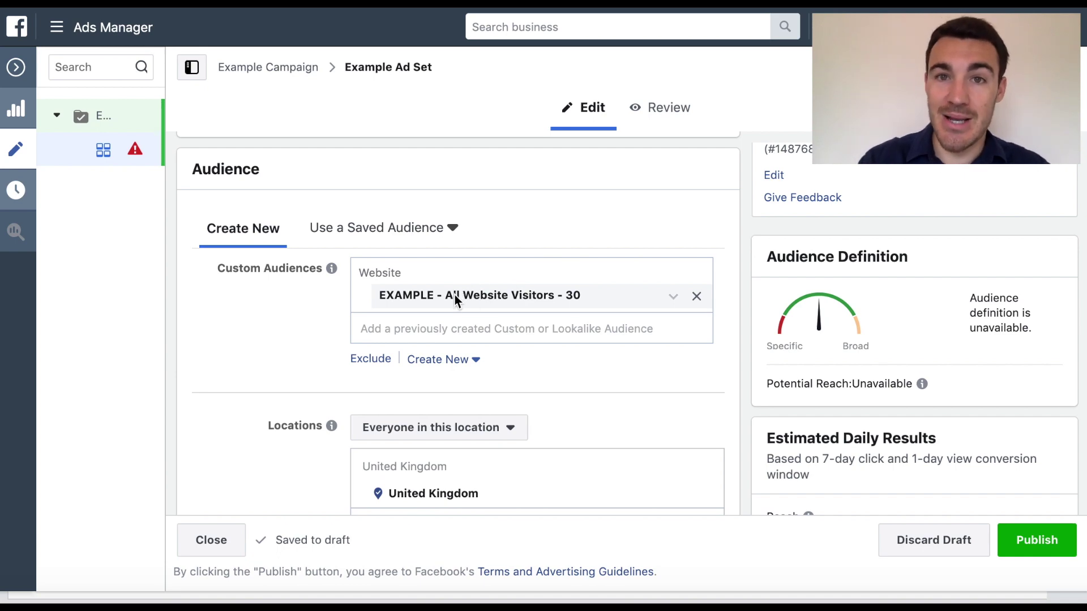
{"action": "scroll", "coordinate": [454, 294], "scroll_direction": "down", "scroll_amount": 4}
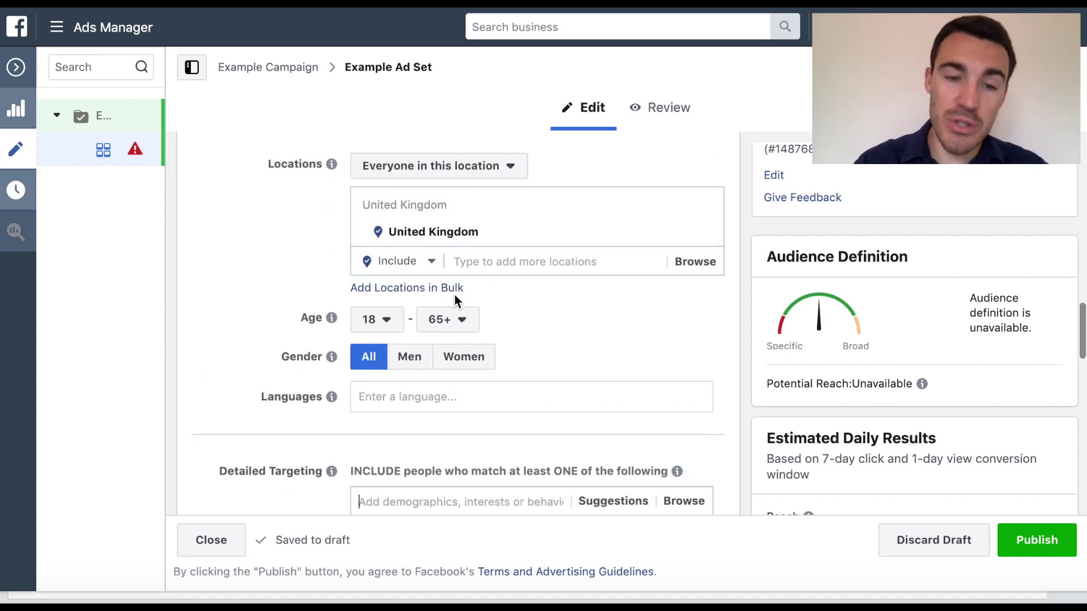
{"action": "scroll", "coordinate": [454, 295], "scroll_direction": "down", "scroll_amount": 2}
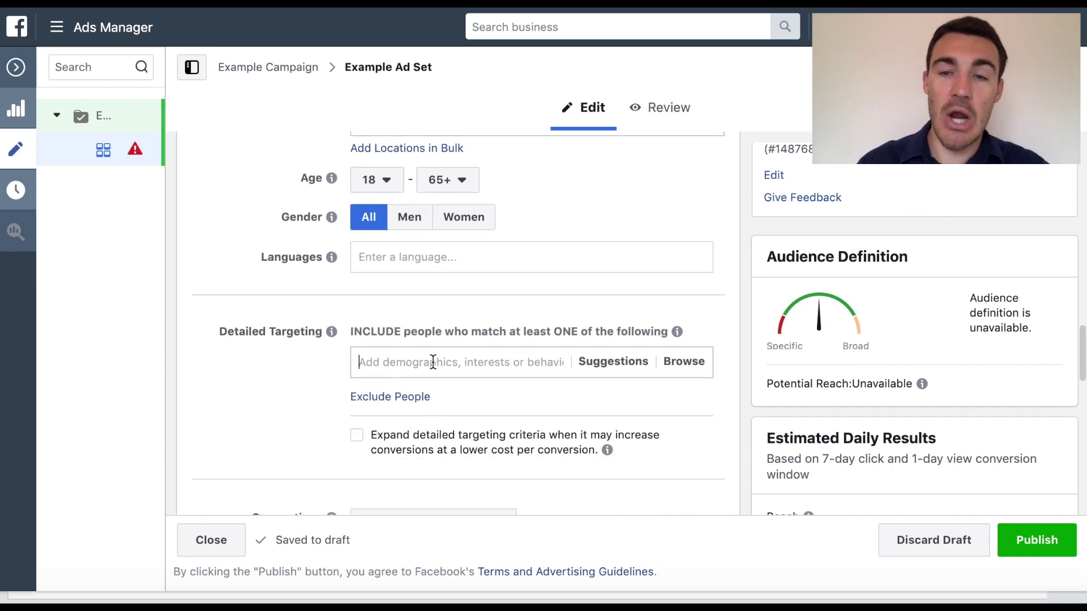
{"action": "scroll", "coordinate": [433, 362], "scroll_direction": "up", "scroll_amount": 6}
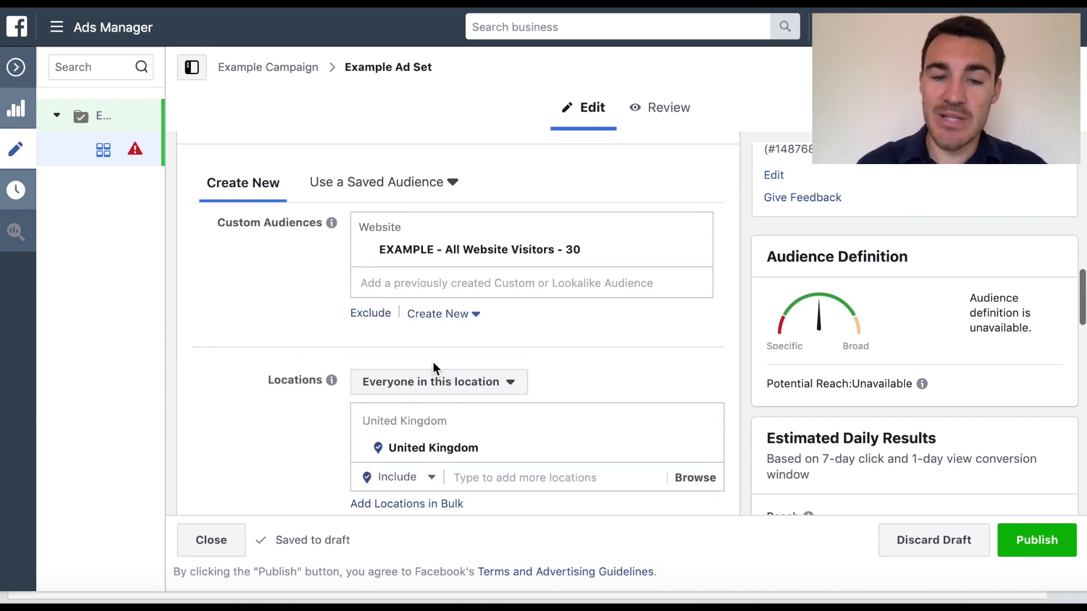
{"action": "scroll", "coordinate": [528, 366], "scroll_direction": "down", "scroll_amount": 4}
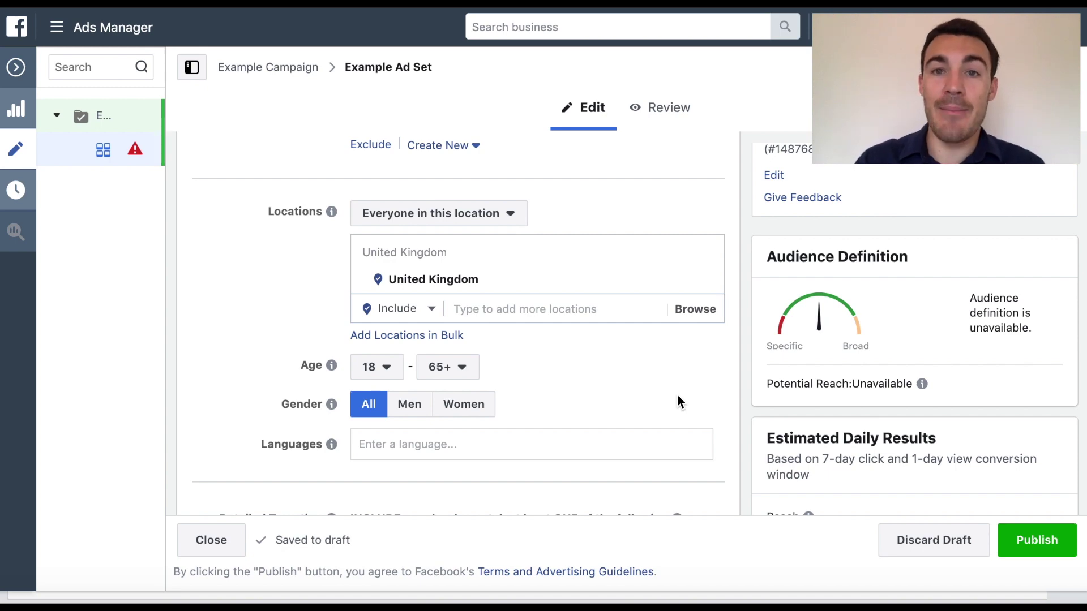
{"action": "scroll", "coordinate": [678, 395], "scroll_direction": "up", "scroll_amount": 3}
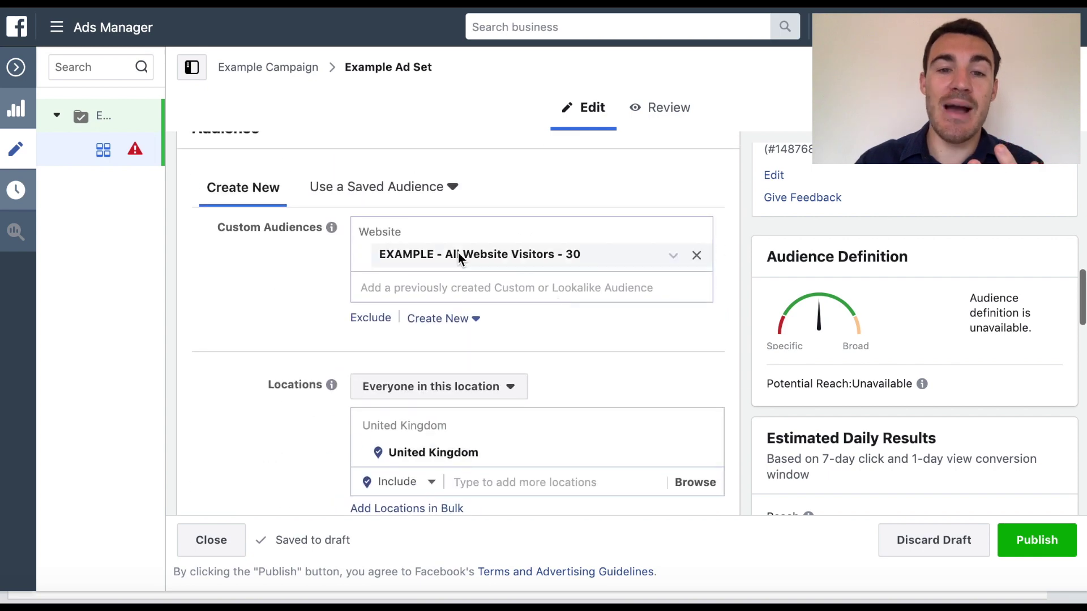